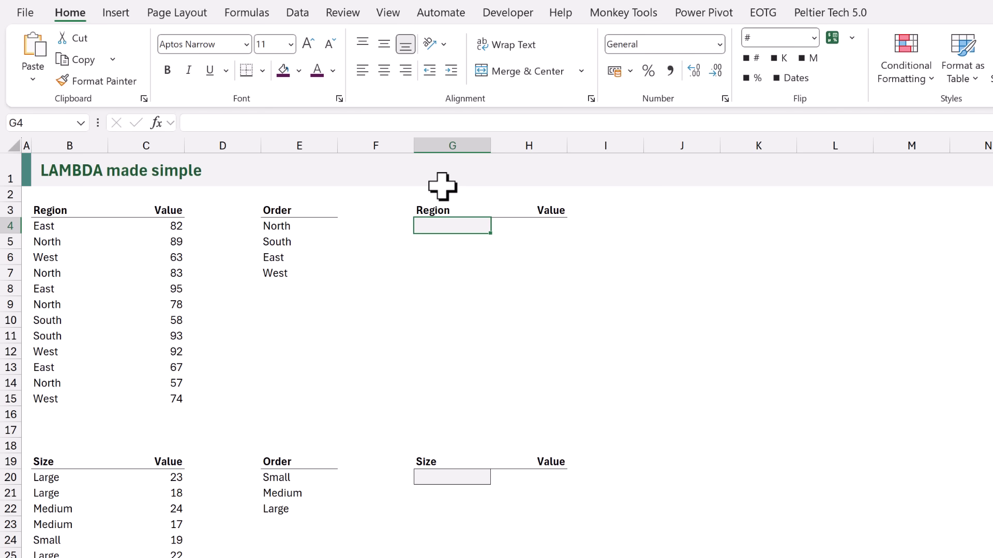
Enter an XMATCH formula in G4 that looks up the regions B4:B15 in the order list E4:E7.
{"action": "type", "text": "="}
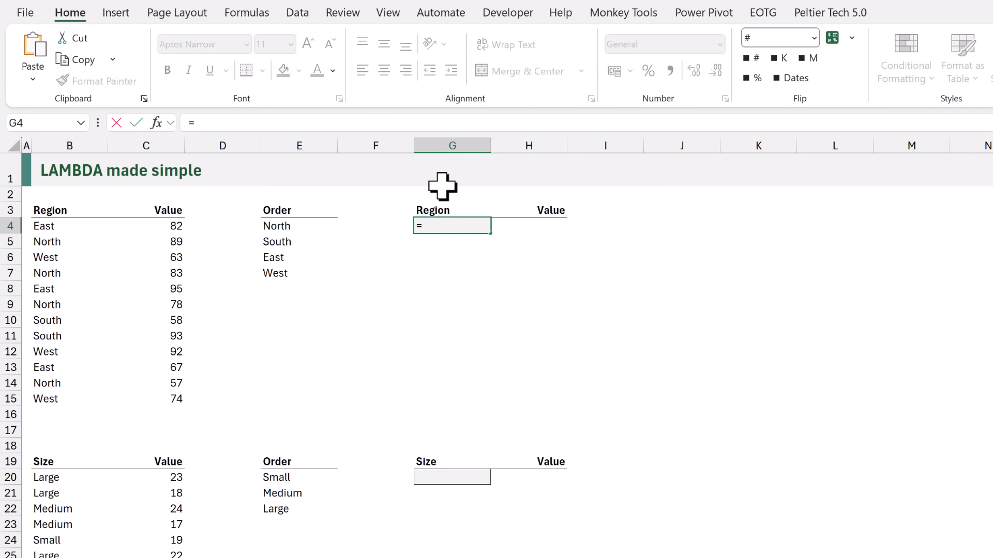
{"action": "type", "text": "XMATCH("}
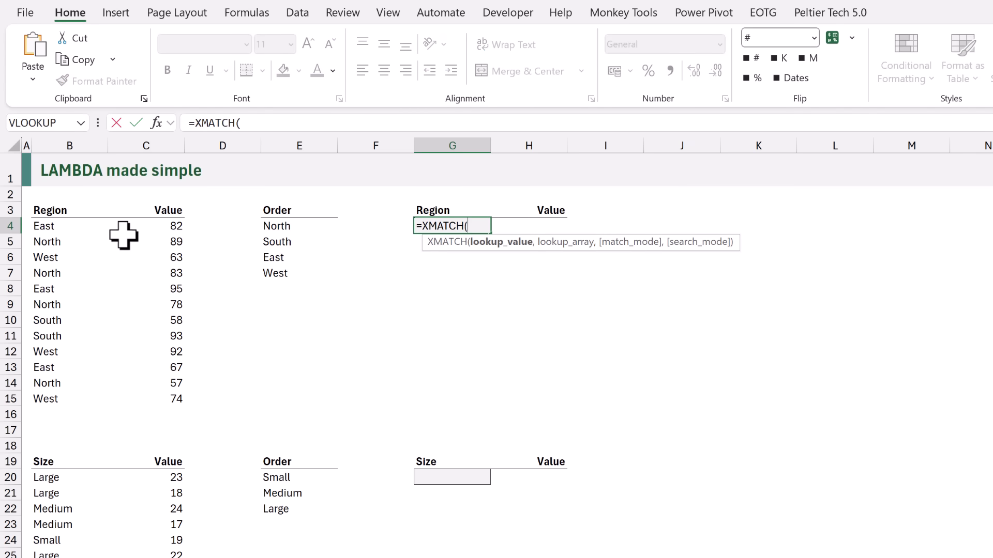
{"action": "left_click", "coordinate": [57, 226]}
{"action": "left_click_drag", "start_coordinate": [57, 226], "coordinate": [54, 396]}
{"action": "type", "text": ","}
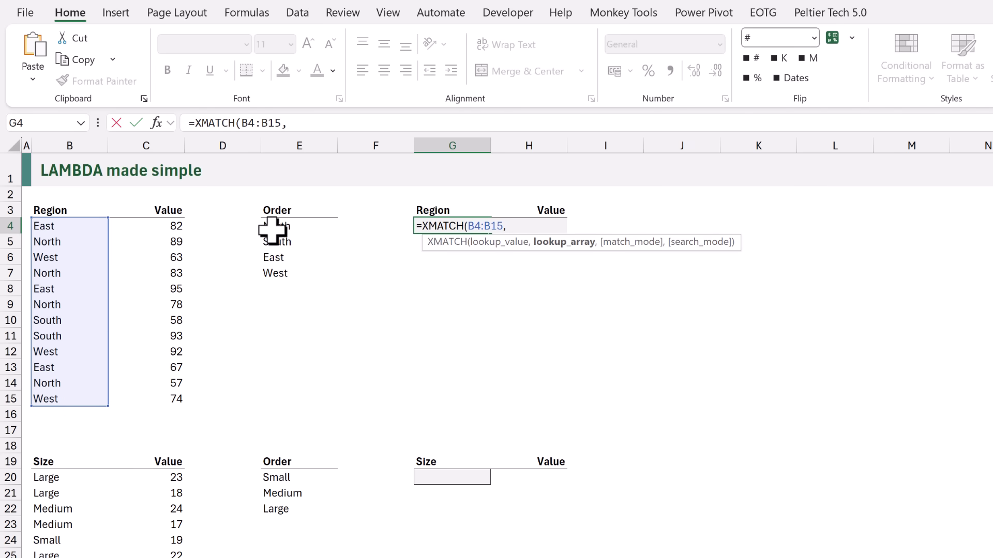
{"action": "left_click_drag", "start_coordinate": [273, 229], "coordinate": [270, 293]}
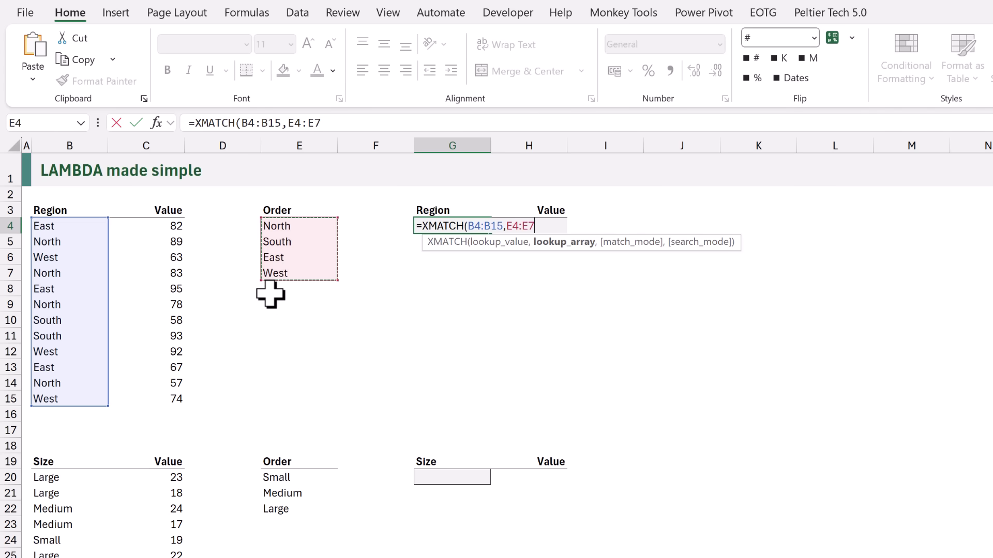
{"action": "type", "text": ")"}
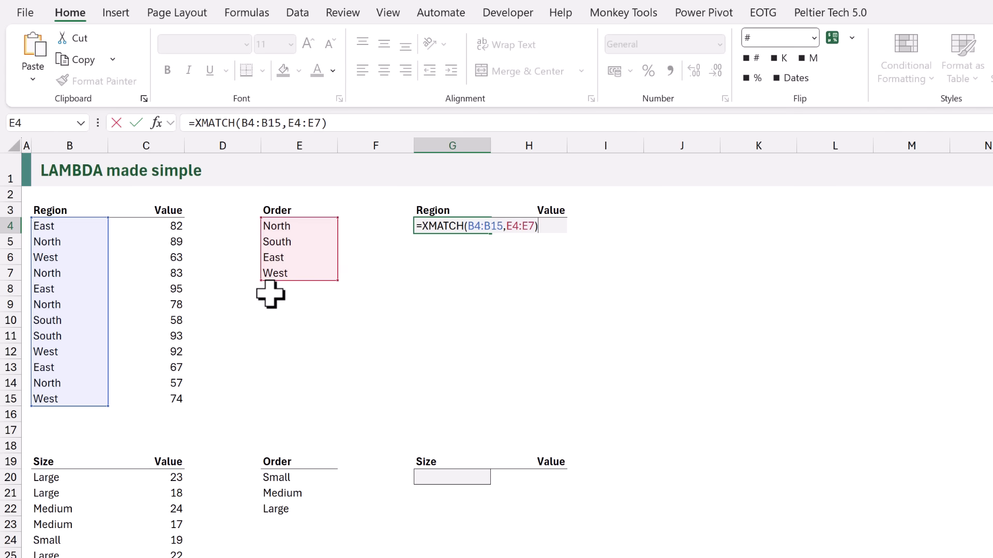
{"action": "key", "text": "Return"}
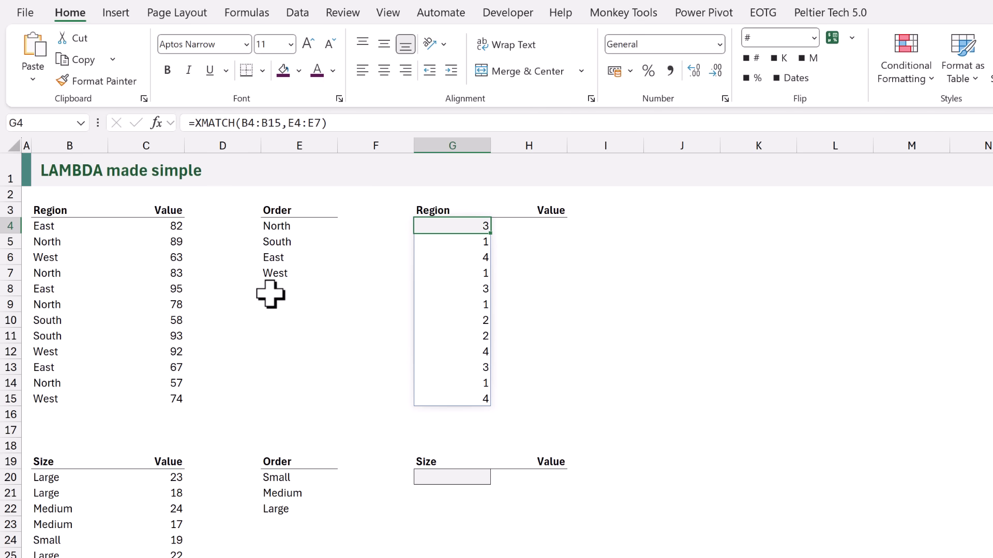
Wrap the XMATCH formula in G4 in SORTBY, with B4:C15 as the array to sort.
{"action": "key", "text": "F2"}
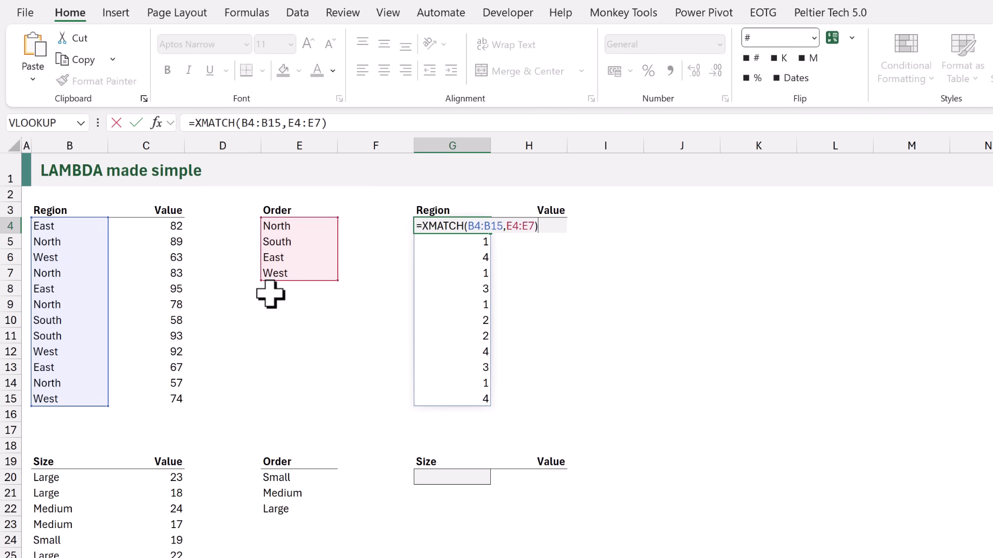
{"action": "left_click", "coordinate": [422, 226]}
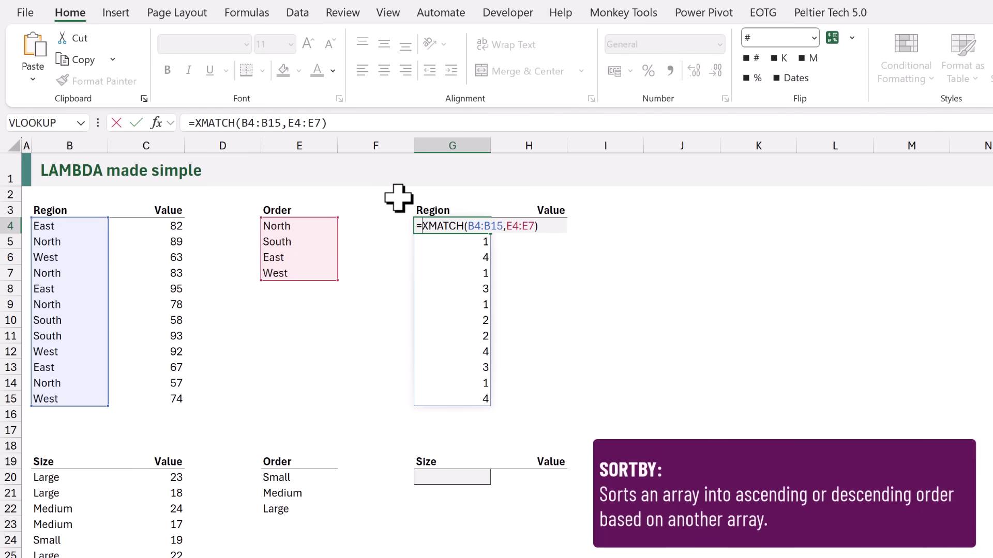
{"action": "type", "text": "SORT"}
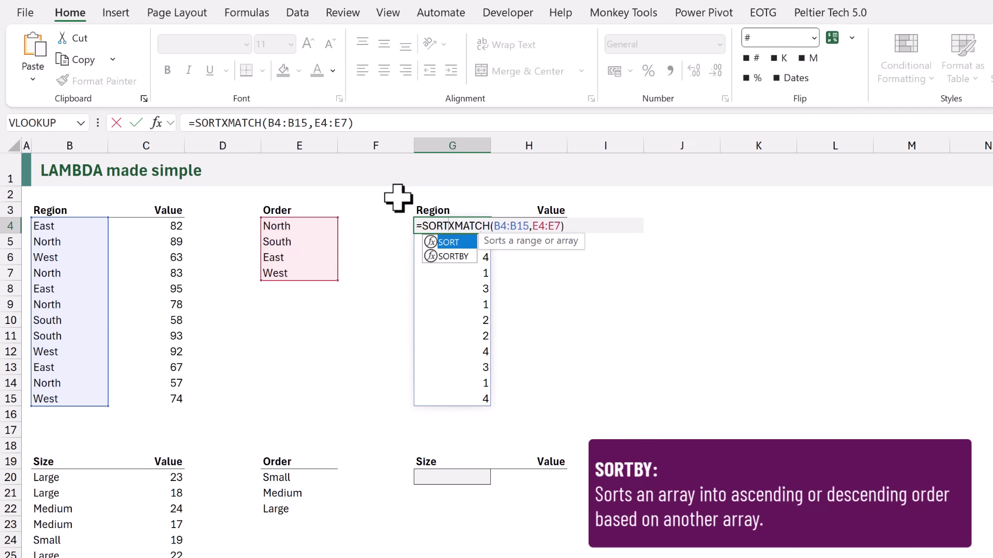
{"action": "type", "text": "BY("}
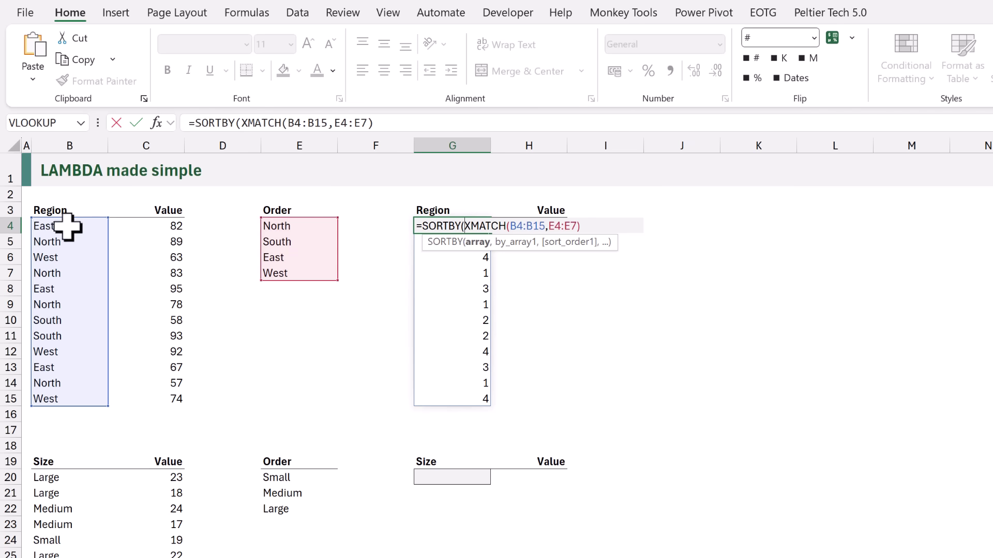
{"action": "left_click_drag", "start_coordinate": [67, 226], "coordinate": [147, 394]}
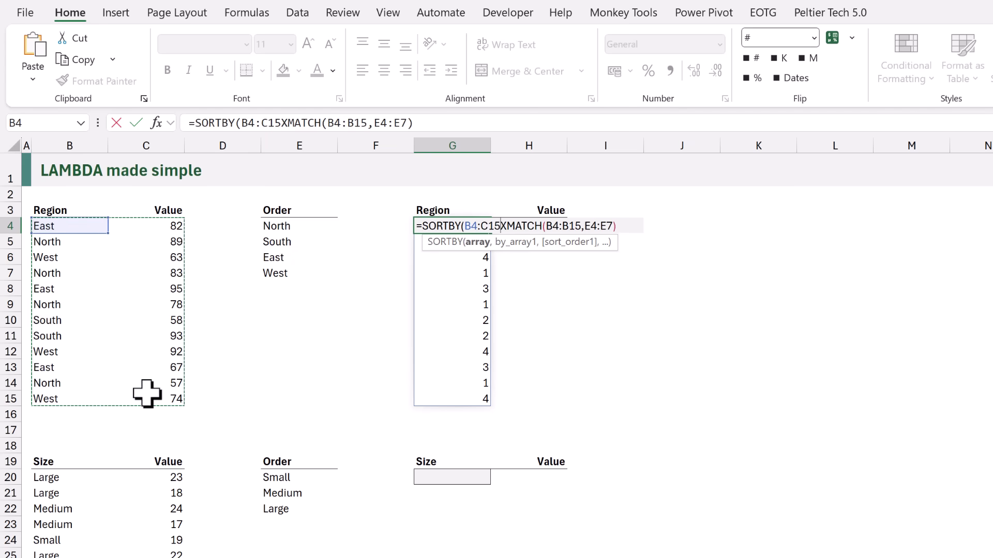
{"action": "type", "text": ","}
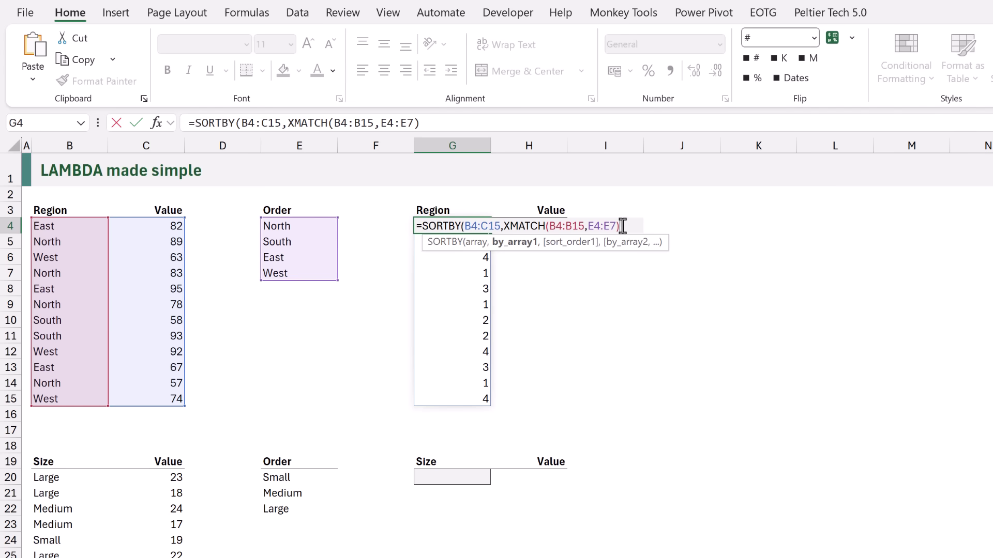
{"action": "type", "text": ")"}
{"action": "key", "text": "ctrl+Return"}
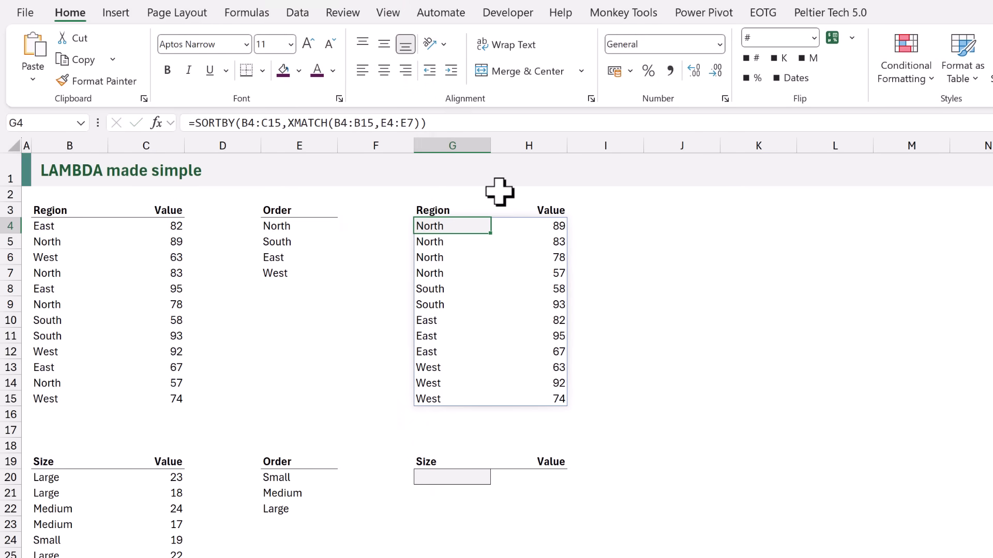
Replace the ranges in the G4 formula with placeholders, giving =SORTBY(sortThis,XMATCH(basedOnThis,intoThisOrder)).
{"action": "key", "text": "F2"}
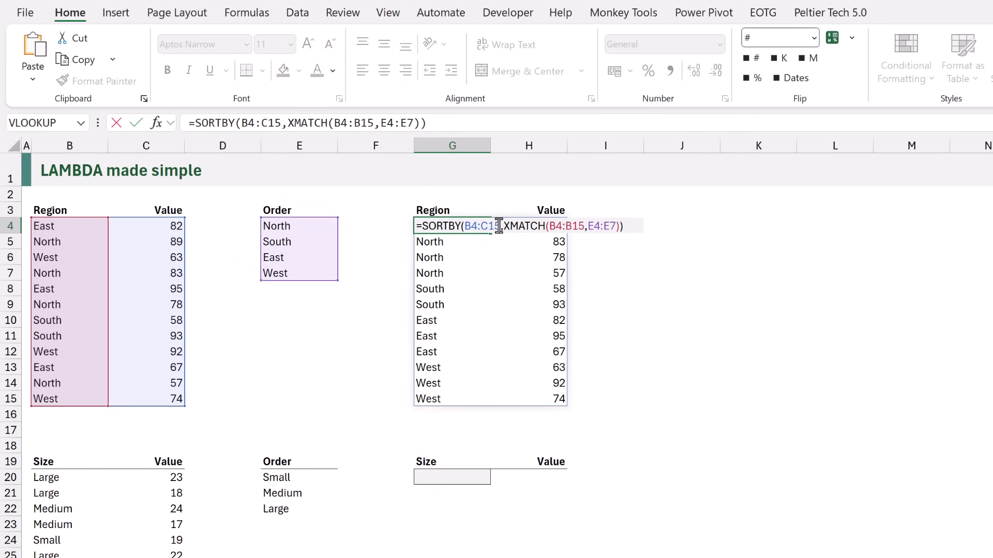
{"action": "left_click_drag", "start_coordinate": [499, 226], "coordinate": [464, 226]}
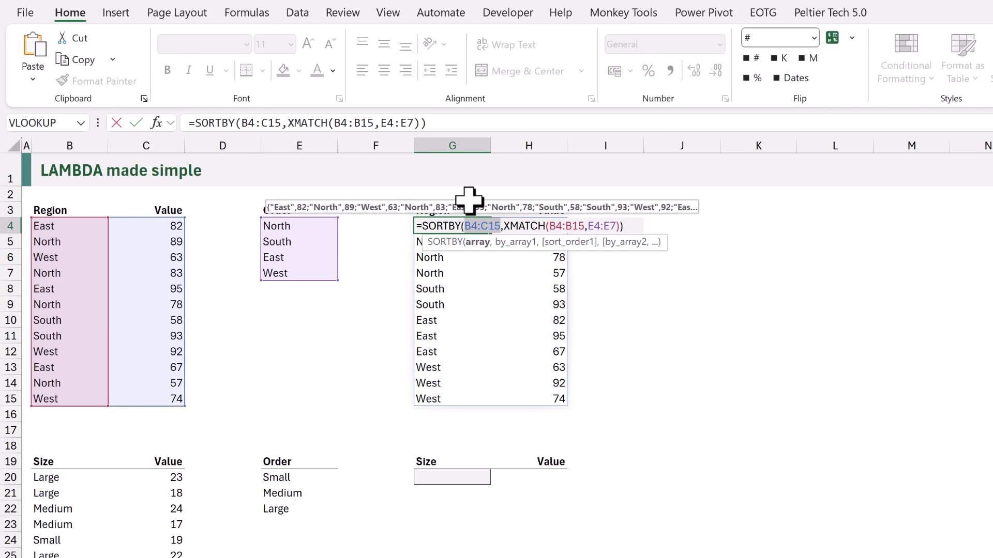
{"action": "type", "text": "sortThis"}
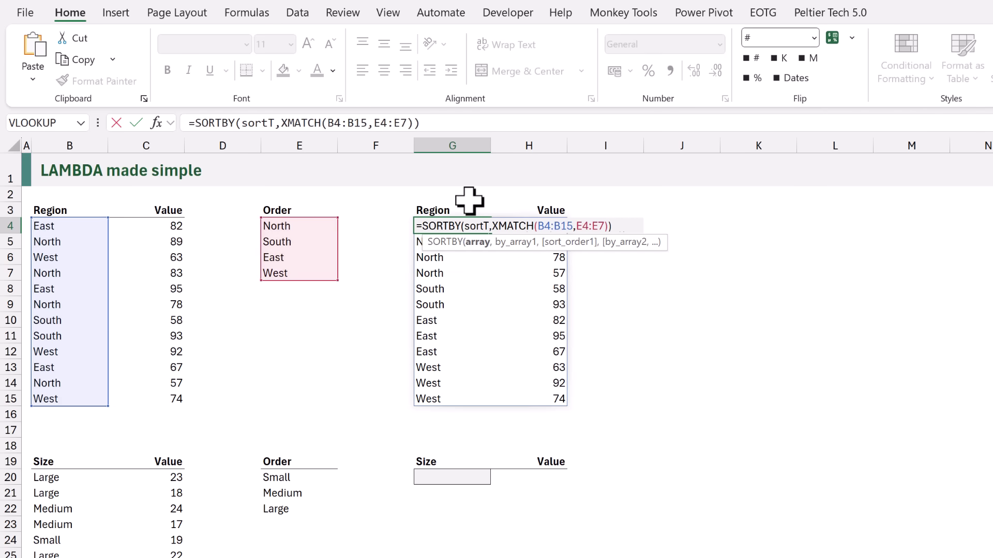
{"action": "left_click_drag", "start_coordinate": [551, 226], "coordinate": [590, 226]}
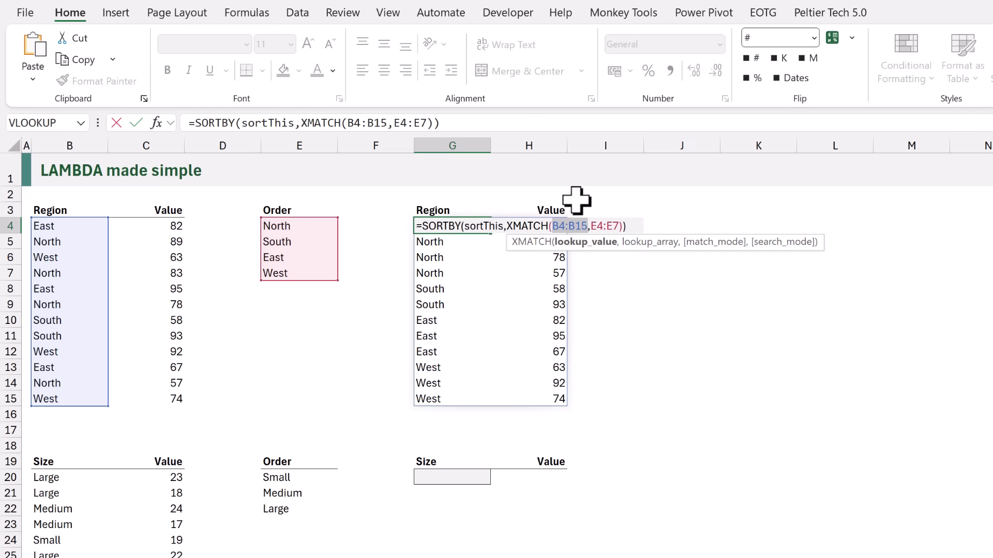
{"action": "type", "text": "basedOn"}
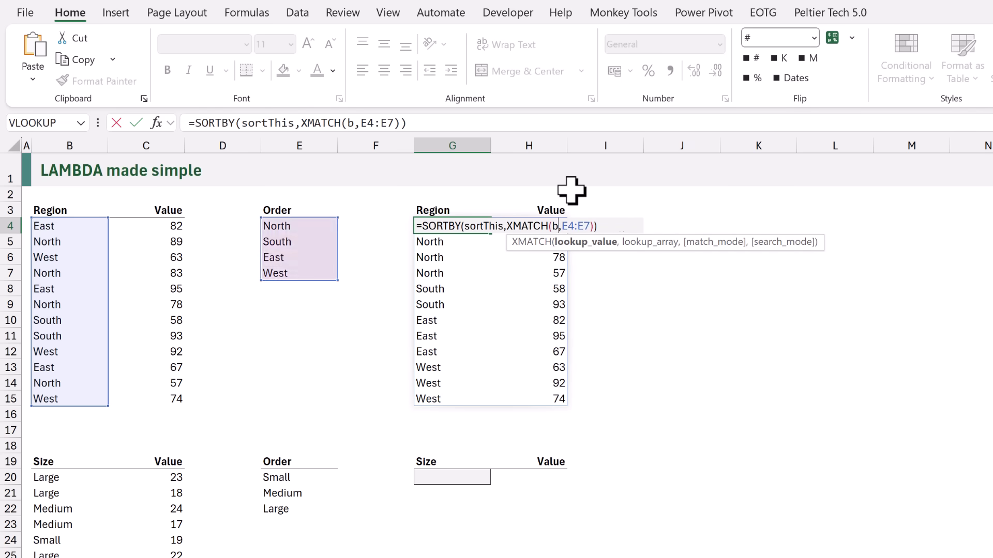
{"action": "type", "text": "This"}
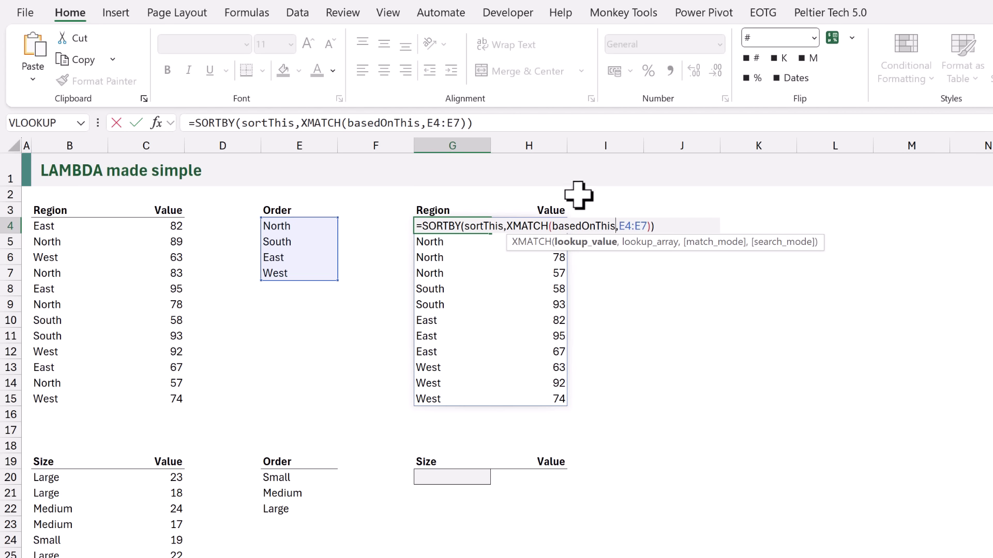
{"action": "left_click_drag", "start_coordinate": [620, 226], "coordinate": [647, 226]}
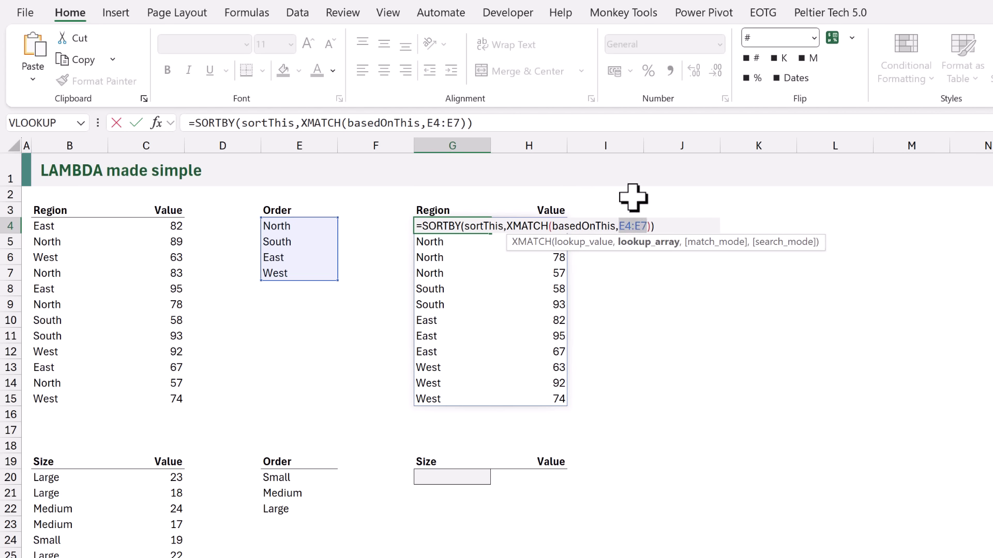
{"action": "key", "text": "BackSpace"}
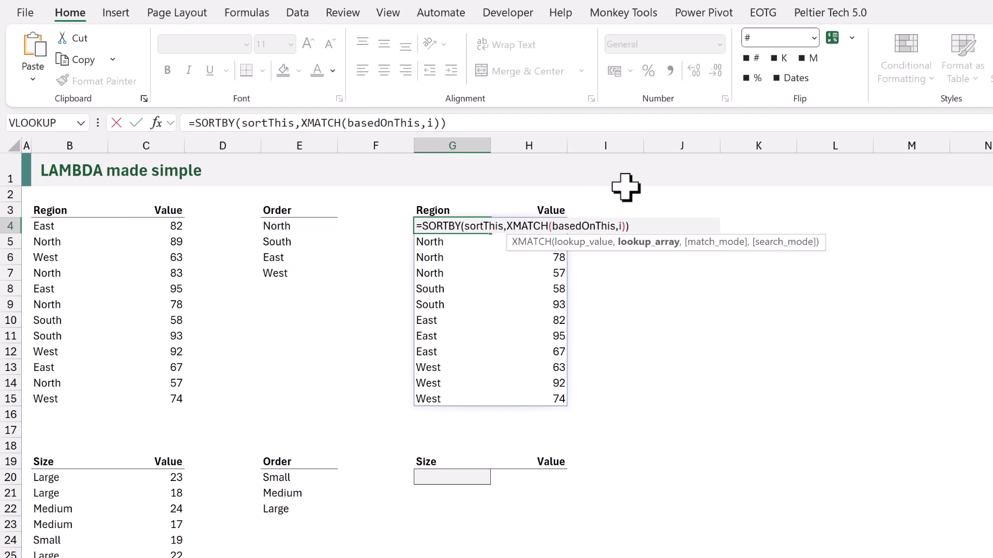
{"action": "type", "text": "intoThisOrder"}
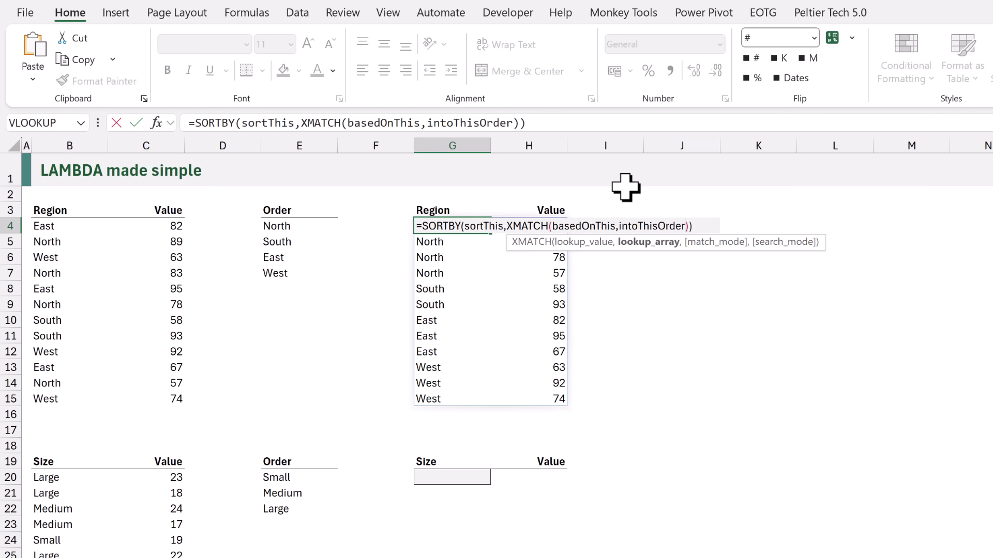
{"action": "key", "text": "ctrl+Return"}
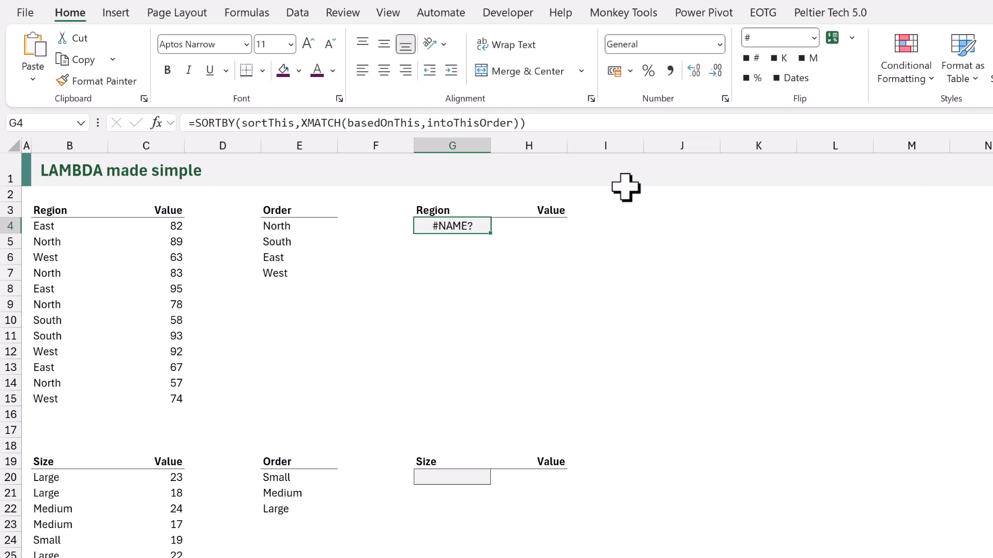
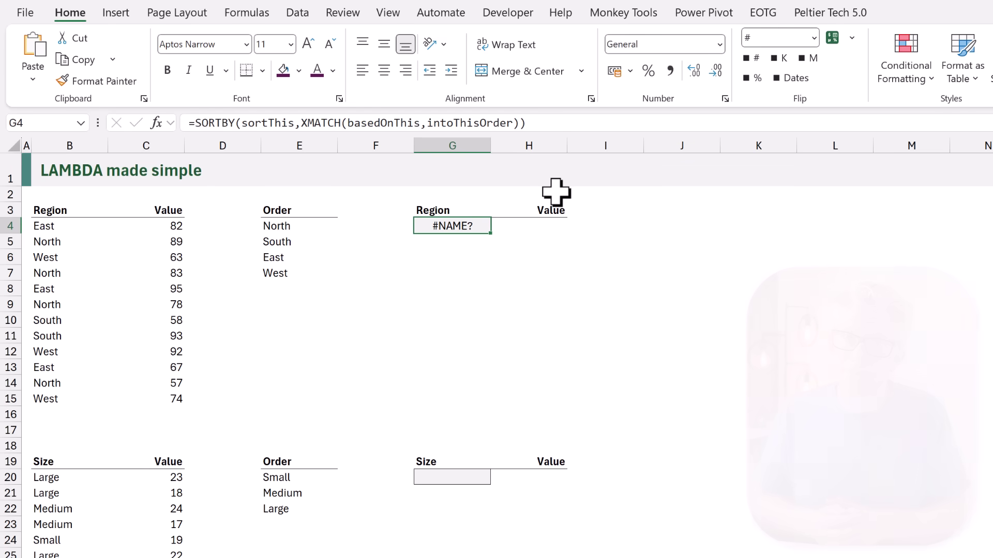
Wrap the SORTBY formula in G4 in a LAMBDA with the parameters sortThis, basedOnThis and intoThisOrder.
{"action": "key", "text": "F2"}
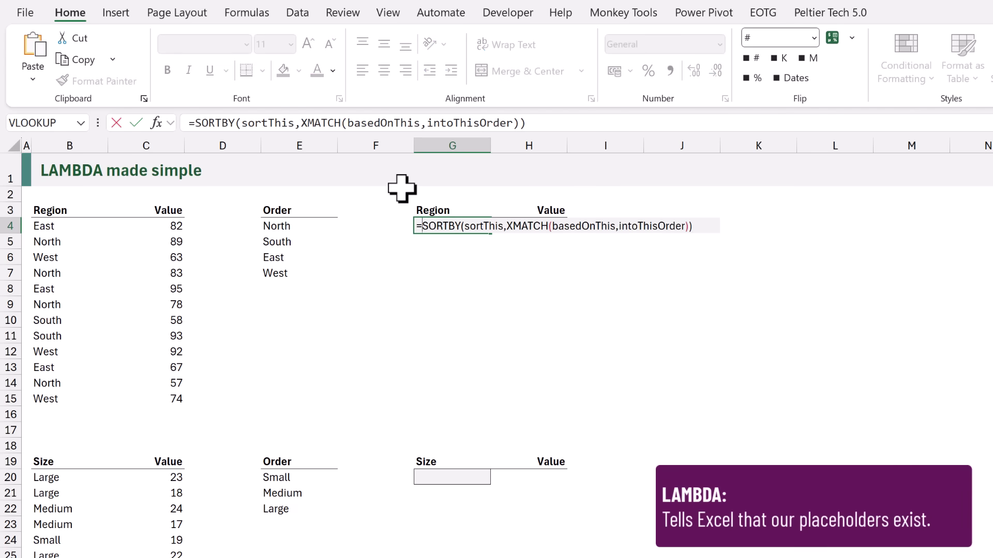
{"action": "type", "text": "LAMBDA"}
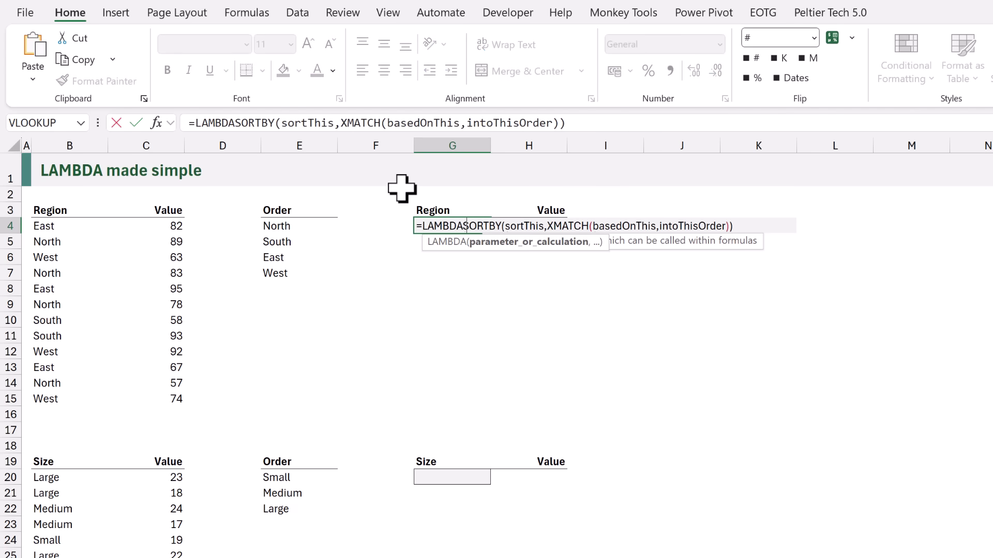
{"action": "type", "text": "("}
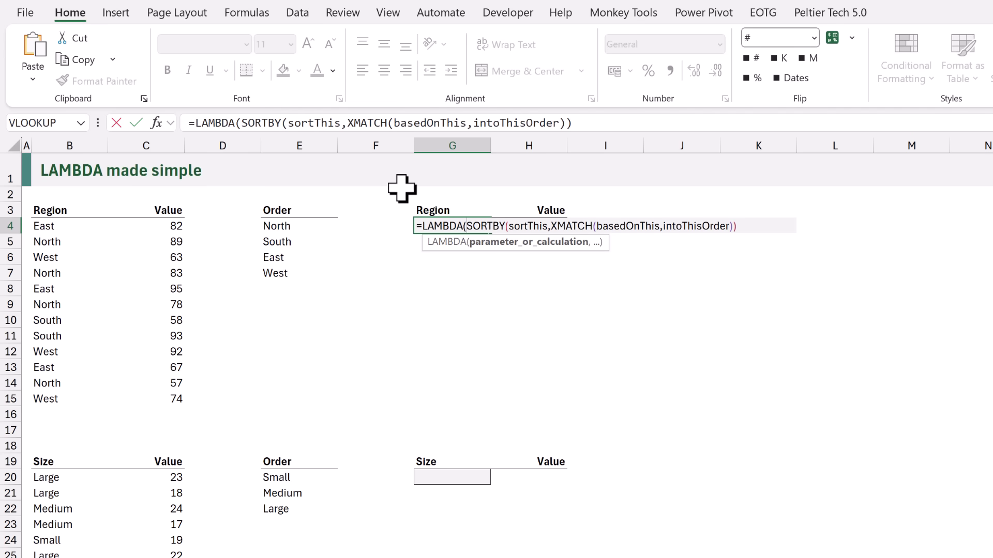
{"action": "type", "text": "sortThi"}
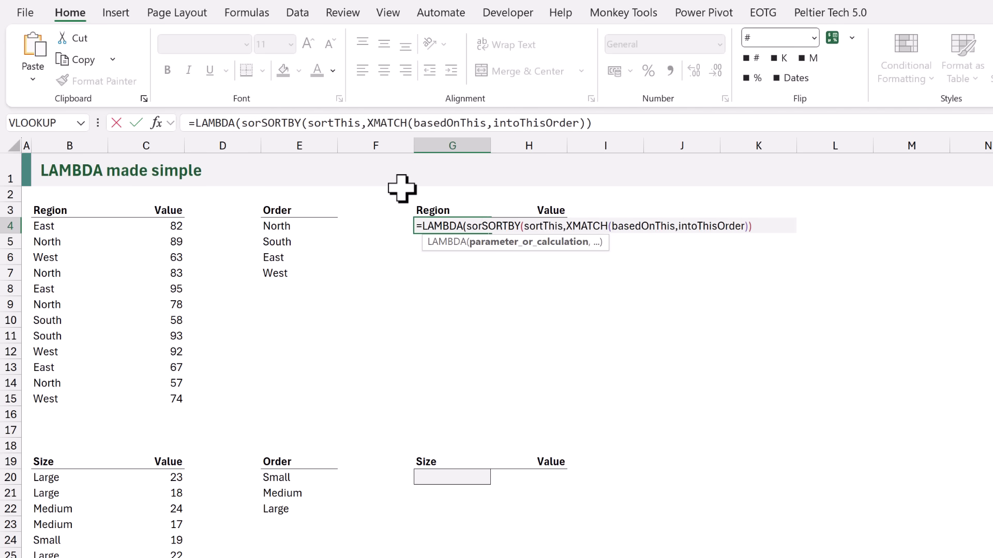
{"action": "type", "text": "s,"}
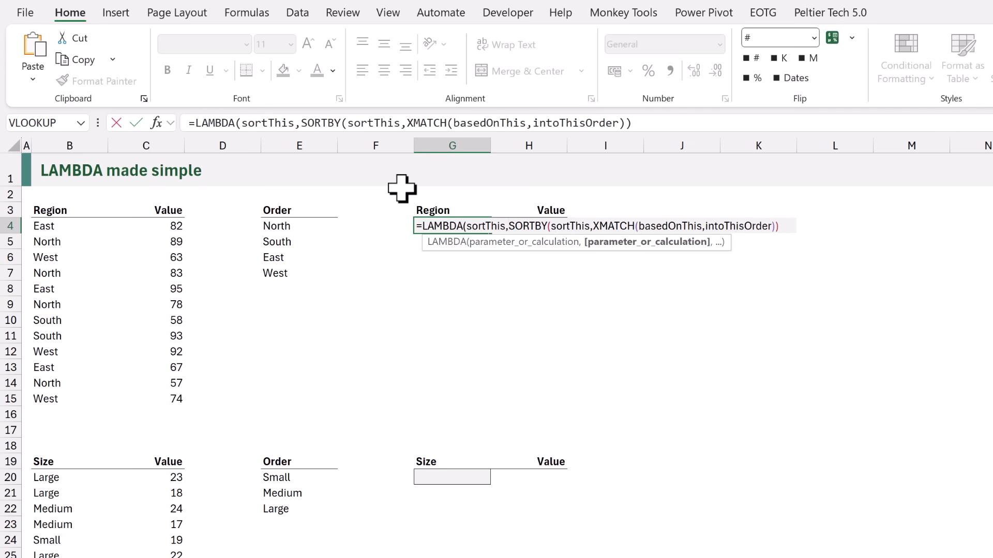
{"action": "type", "text": "based"}
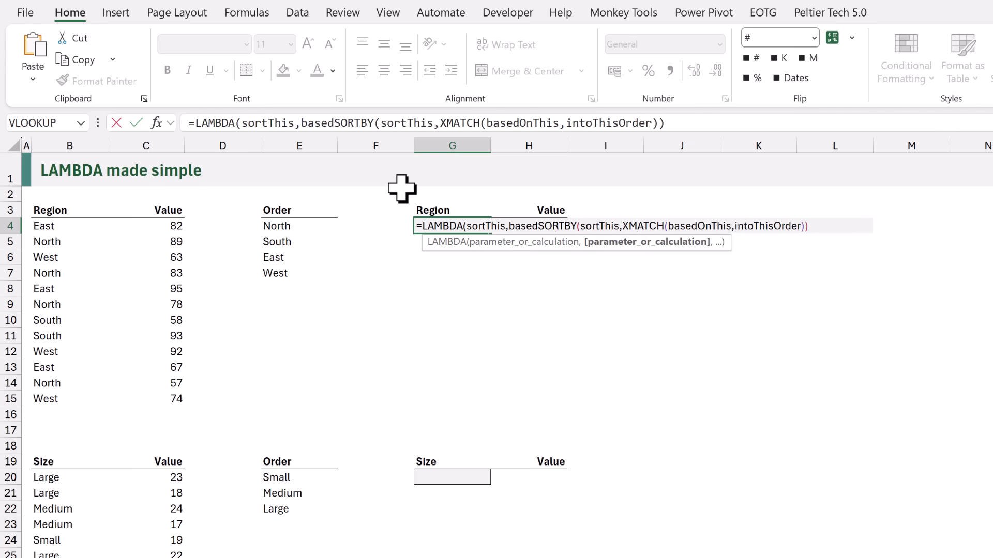
{"action": "type", "text": "OnThis,"}
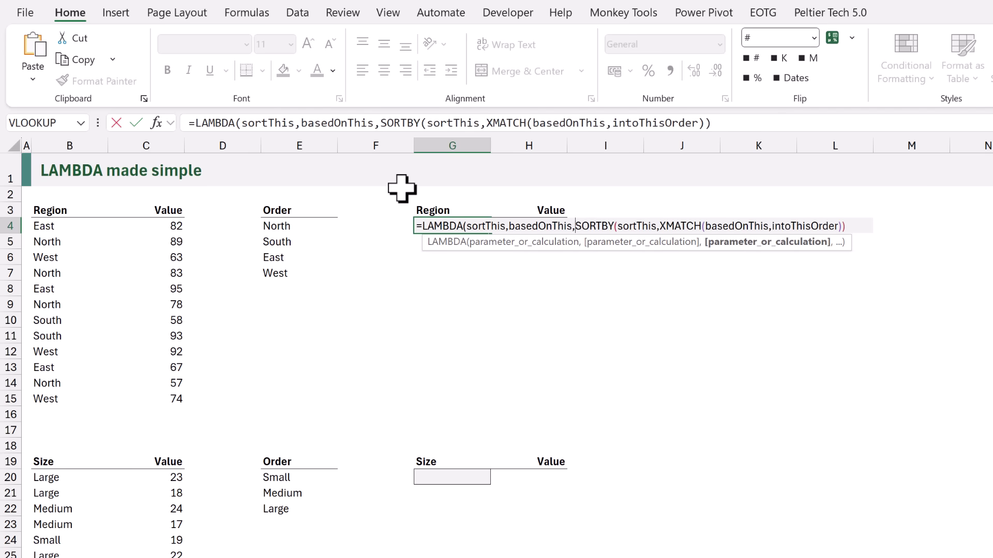
{"action": "type", "text": "intoThis"}
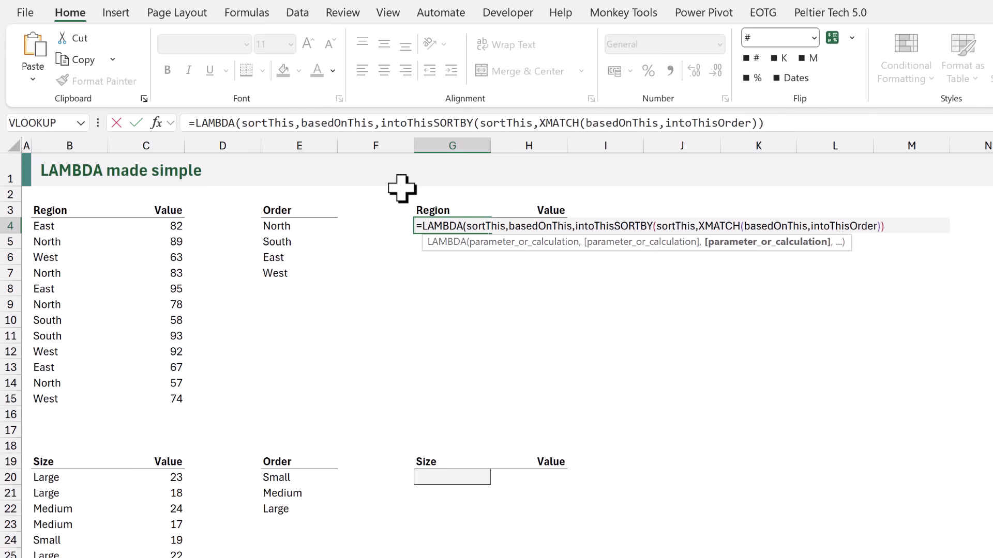
{"action": "type", "text": "Order,"}
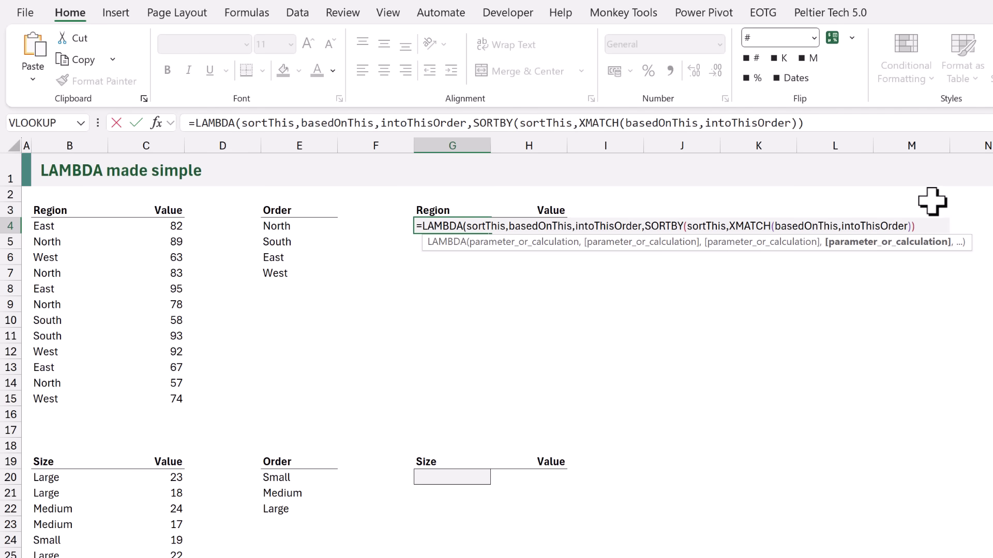
{"action": "key", "text": "End"}
{"action": "type", "text": ")"}
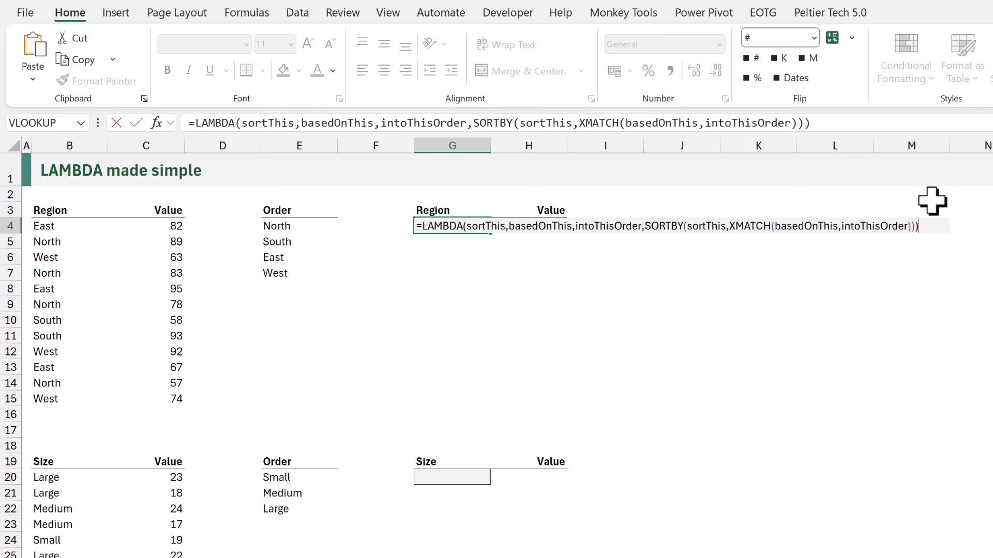
{"action": "key", "text": "ctrl+Return"}
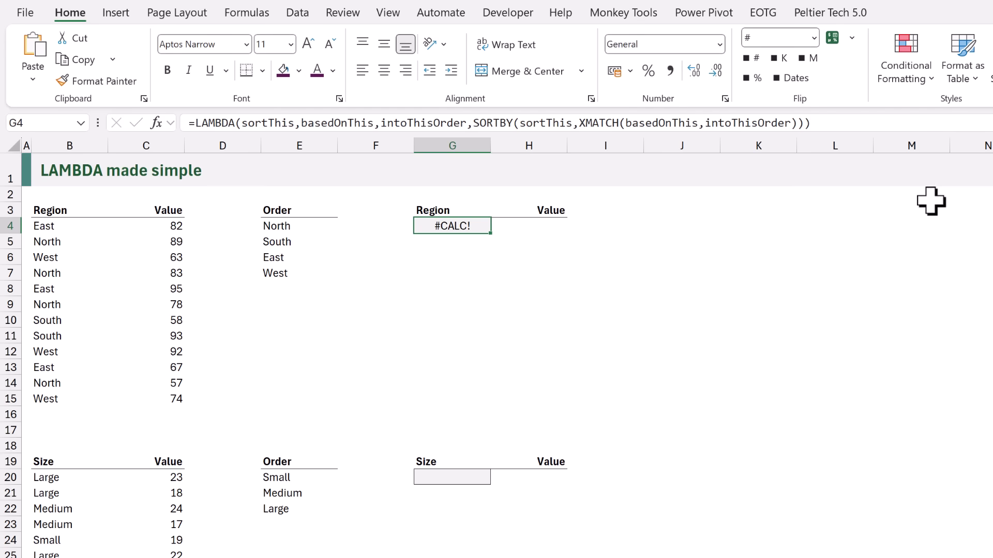
Enter the bare function names =SUM in I4 and =XLOOKUP in J4, without parentheses or arguments.
{"action": "left_click", "coordinate": [616, 230]}
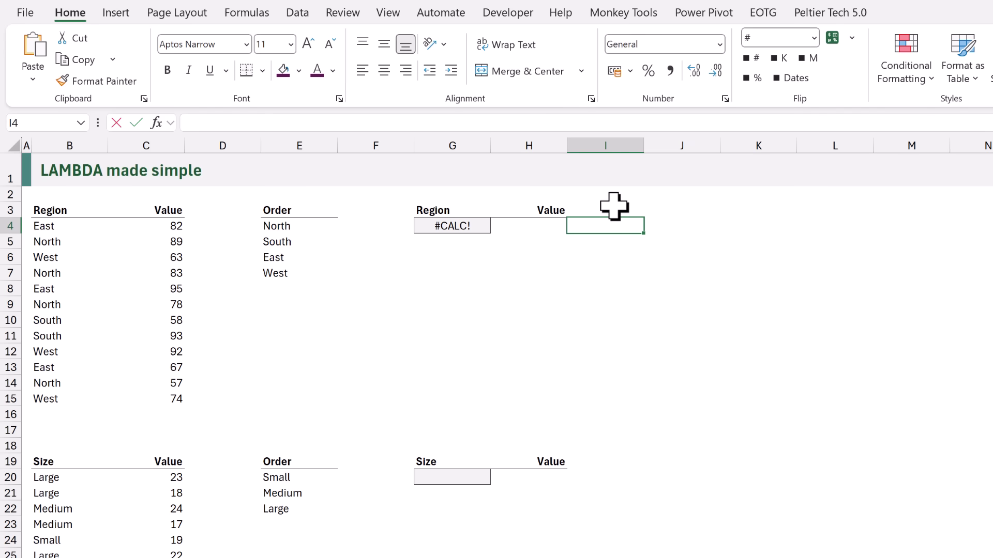
{"action": "type", "text": "=SUM"}
{"action": "key", "text": "ctrl+Return"}
{"action": "key", "text": "Right"}
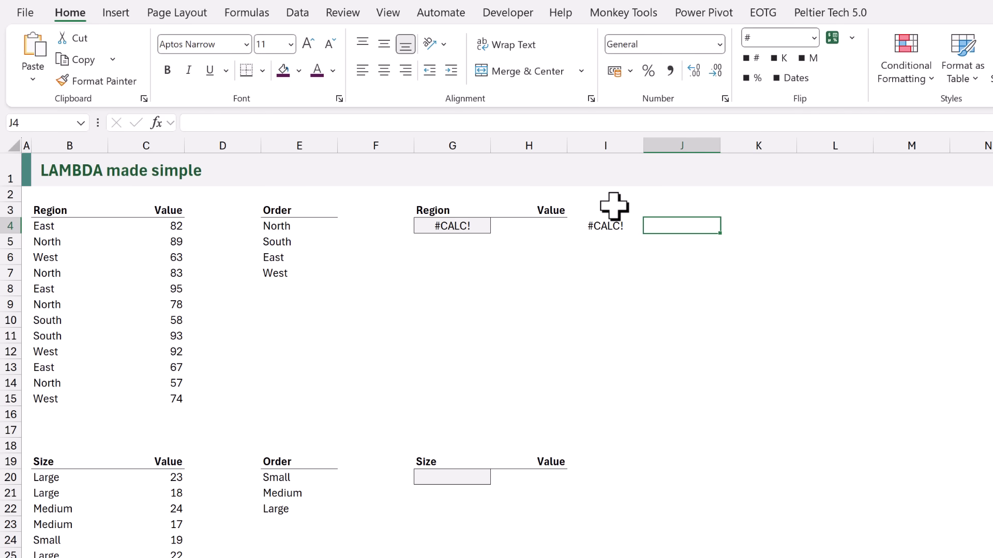
{"action": "type", "text": "=XLOOKUP"}
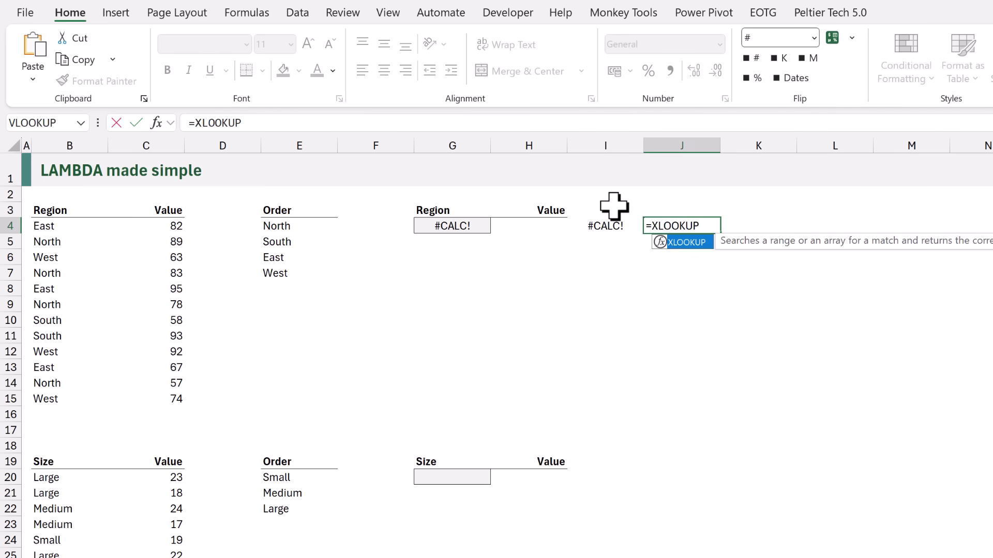
{"action": "key", "text": "ctrl+Return"}
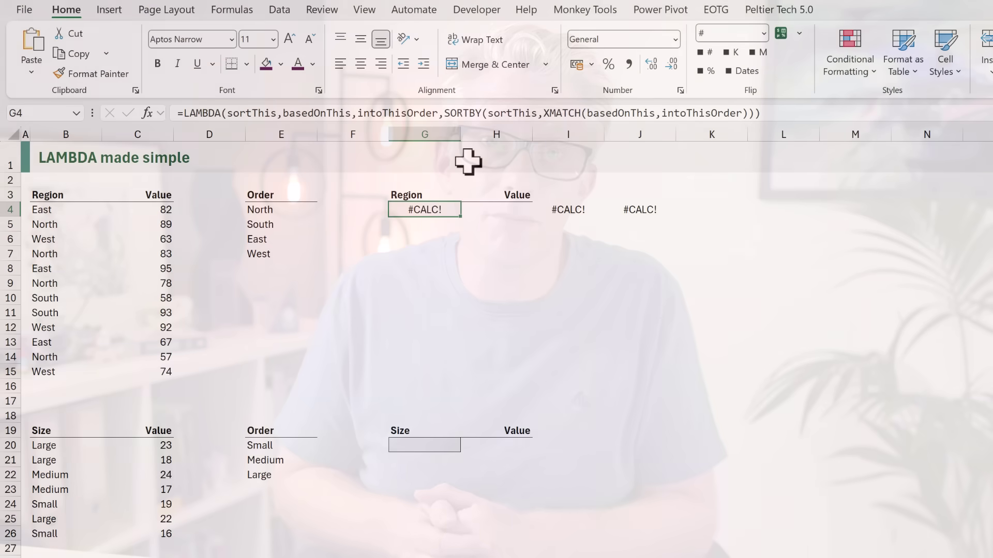
Append the arguments (B4:C15,B4:B15,E4:E7) to the end of the LAMBDA formula in G4.
{"action": "key", "text": "F2"}
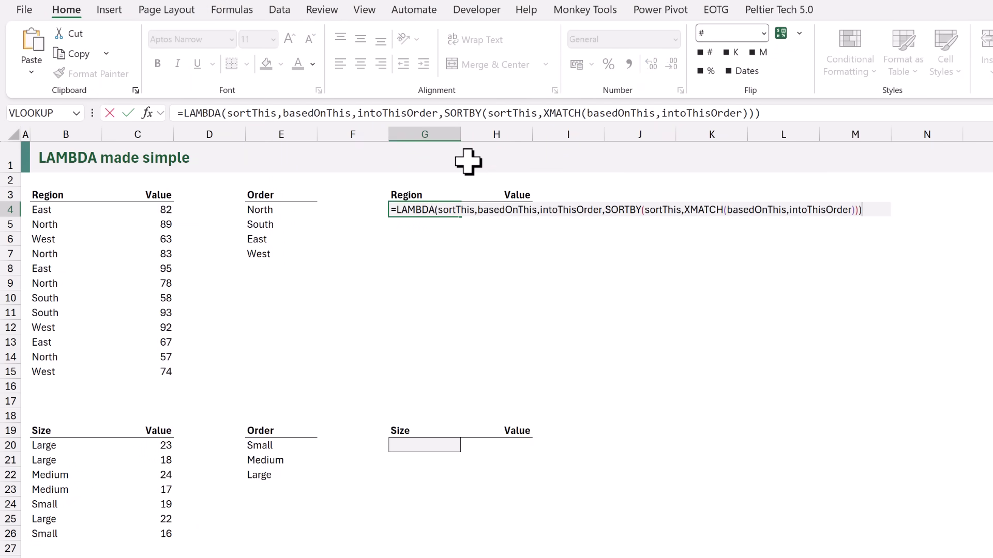
{"action": "type", "text": "("}
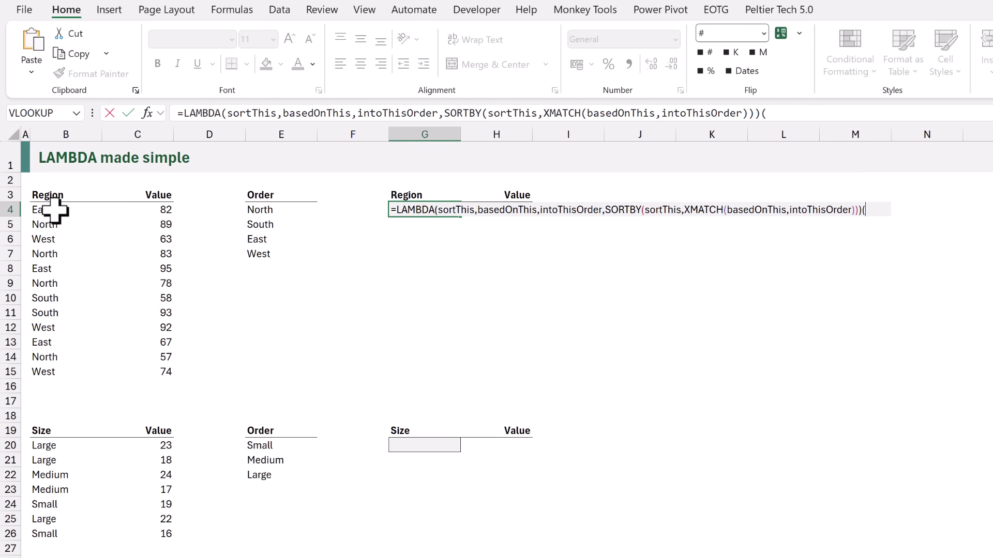
{"action": "left_click_drag", "start_coordinate": [54, 209], "coordinate": [141, 368]}
{"action": "type", "text": ","}
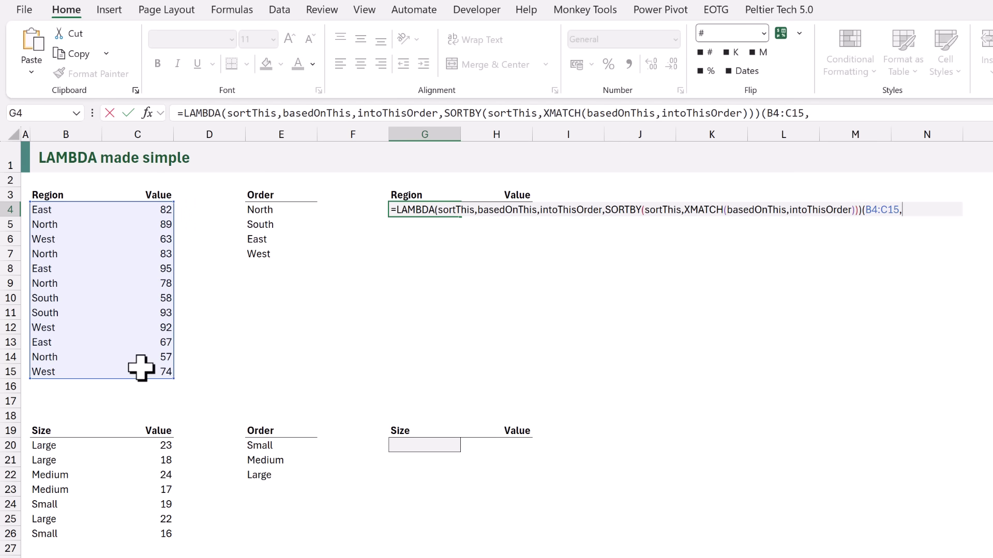
{"action": "left_click_drag", "start_coordinate": [40, 210], "coordinate": [59, 368]}
{"action": "type", "text": ","}
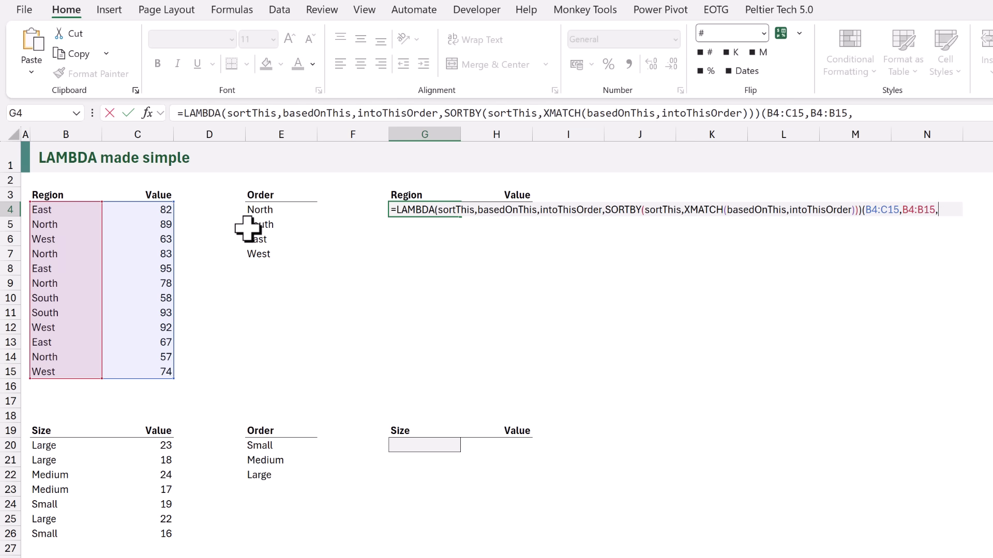
{"action": "left_click_drag", "start_coordinate": [256, 214], "coordinate": [259, 258]}
{"action": "type", "text": ")"}
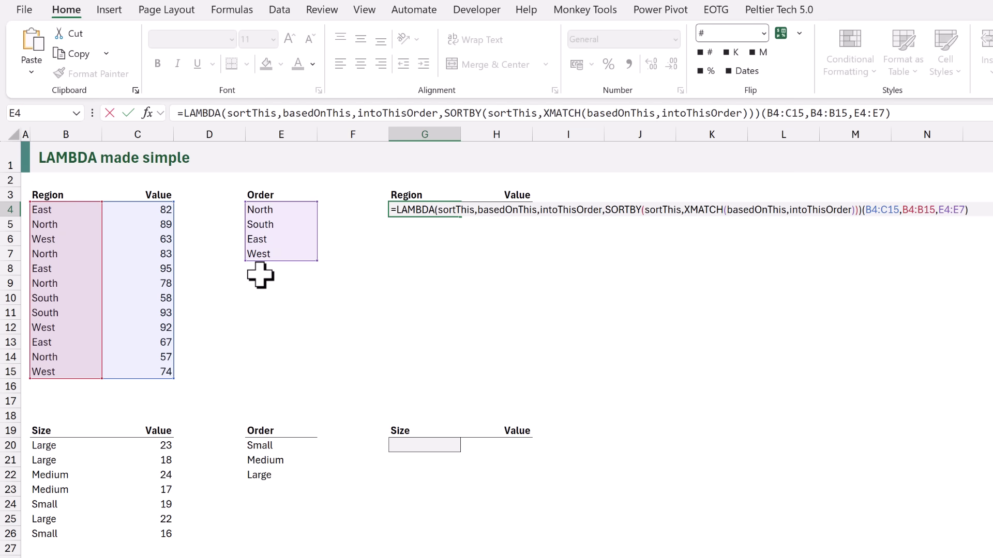
{"action": "key", "text": "ctrl+Return"}
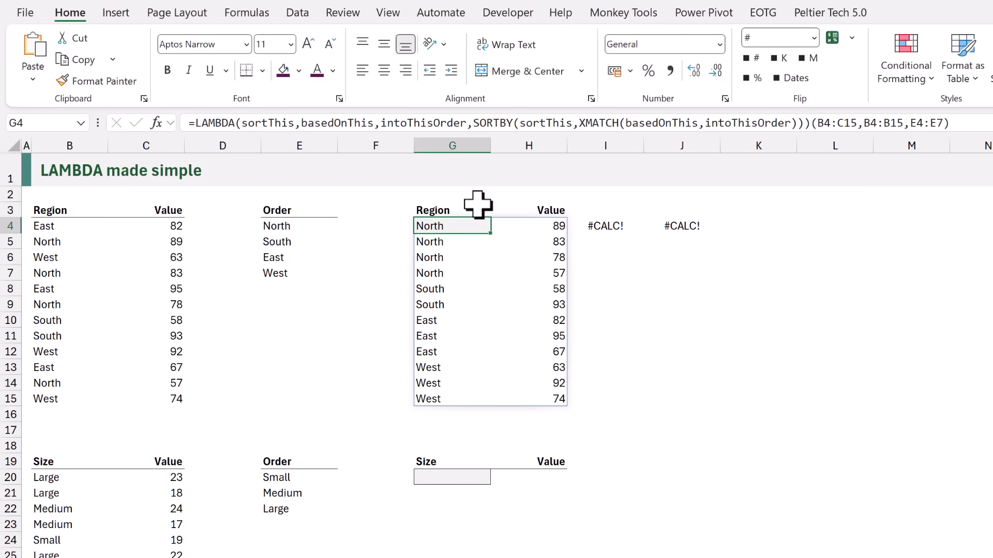
Define a workbook-scoped name CompanyName that refers to the text Excel Off The Grid.
{"action": "left_click", "coordinate": [244, 20]}
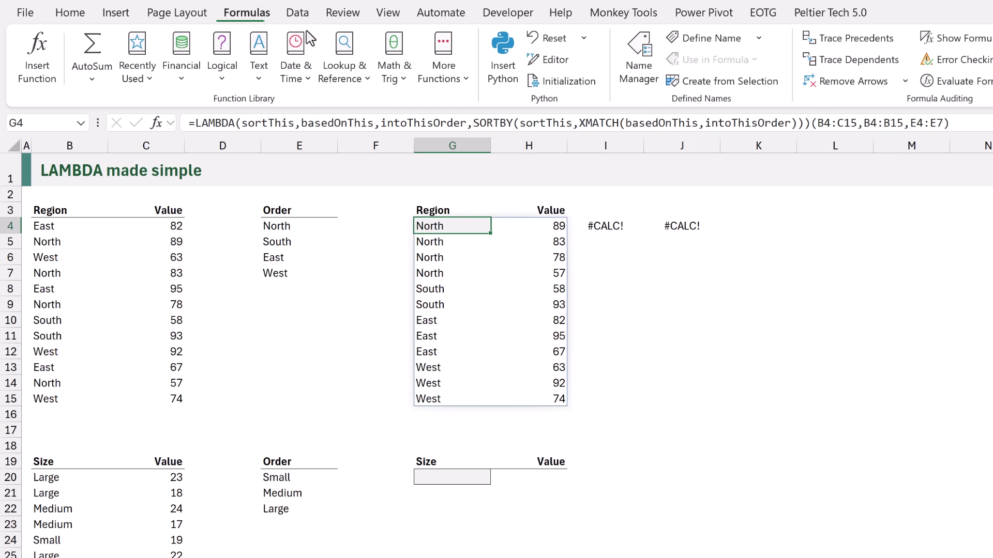
{"action": "left_click", "coordinate": [691, 44]}
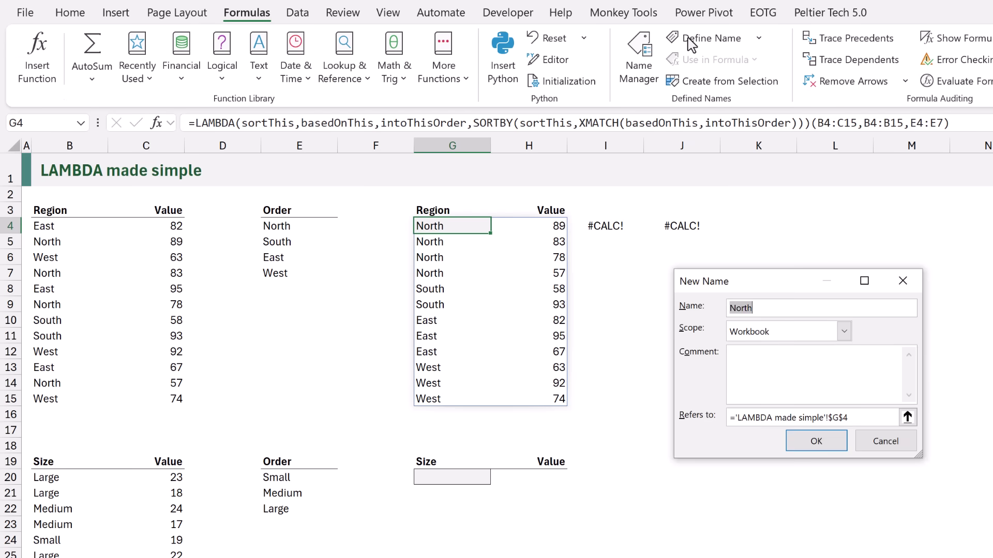
{"action": "type", "text": "CompanyName"}
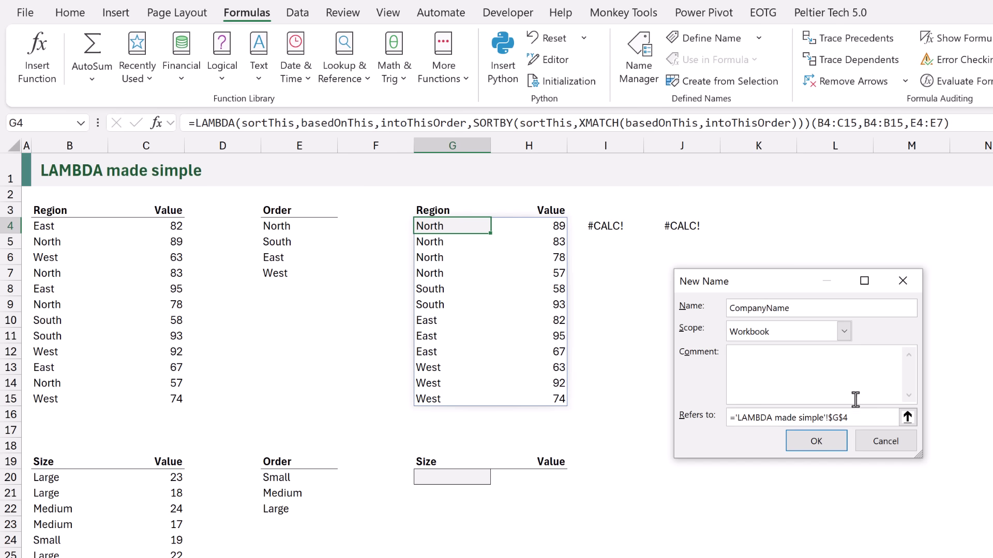
{"action": "left_click", "coordinate": [860, 418]}
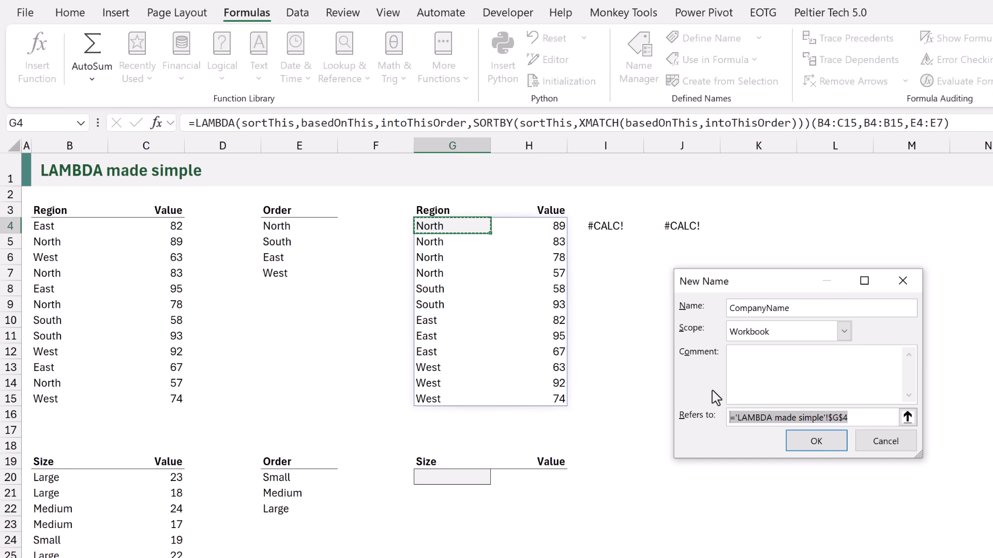
{"action": "type", "text": "Excel Off The Grid"}
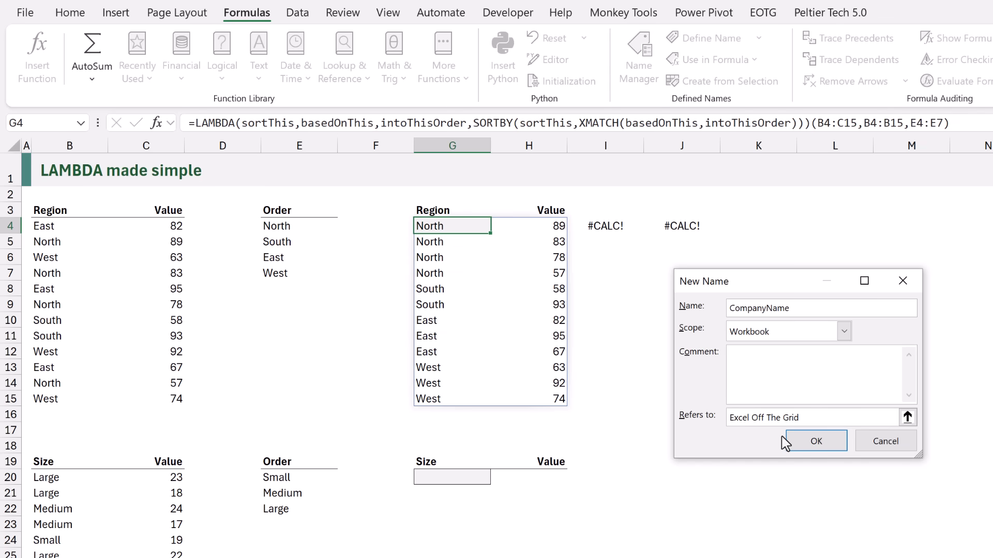
{"action": "left_click", "coordinate": [801, 444]}
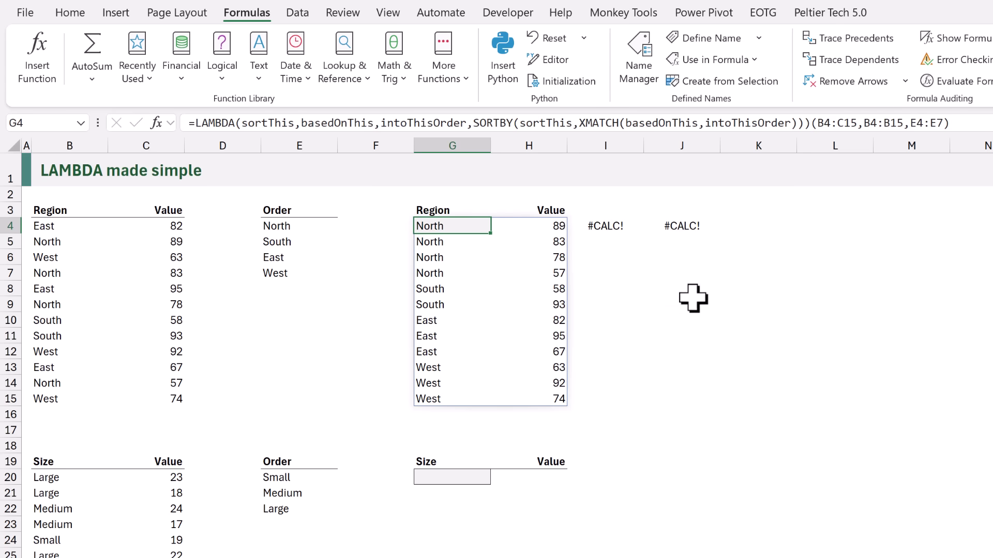
Enter the formula =CompanyName in J6.
{"action": "left_click", "coordinate": [684, 251]}
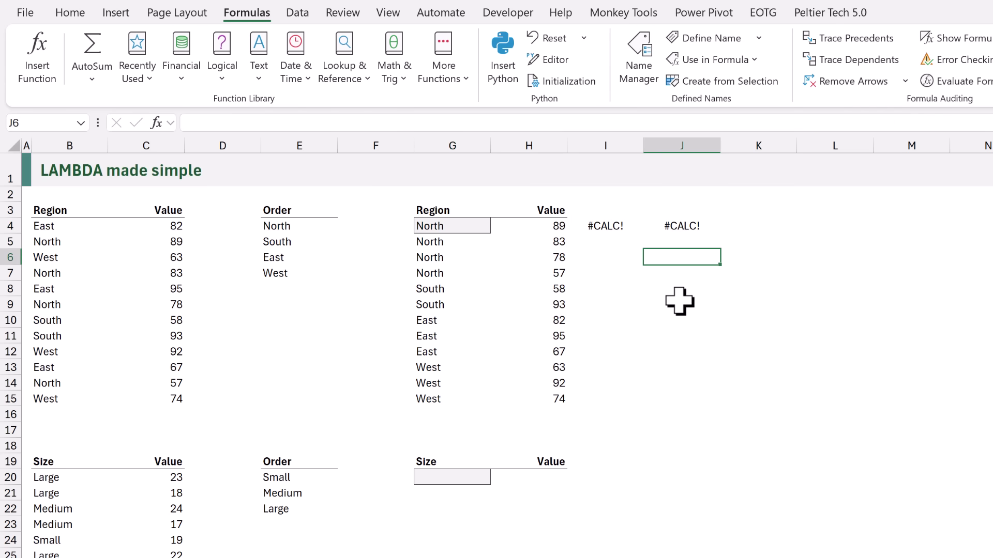
{"action": "key", "text": "F2"}
{"action": "type", "text": "=Com"}
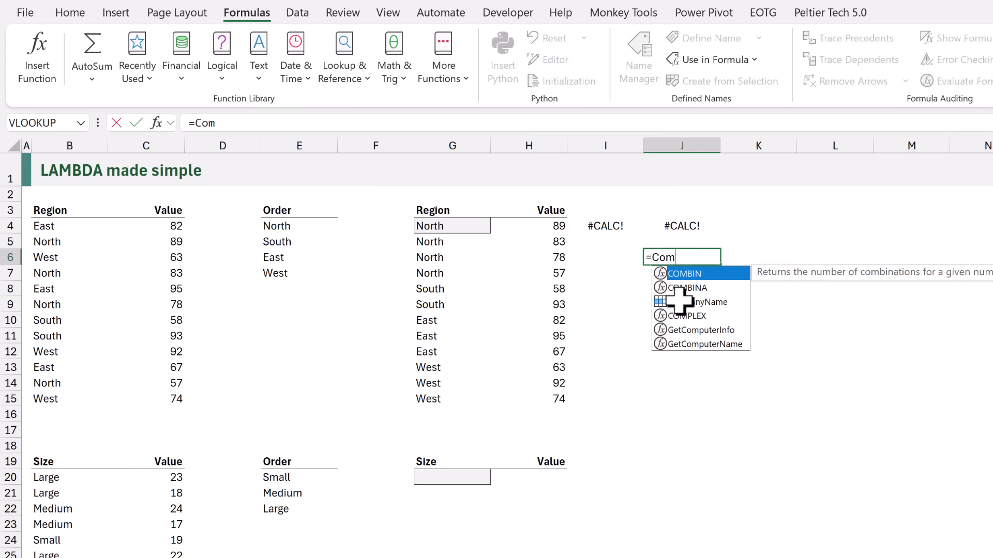
{"action": "double_click", "coordinate": [679, 301]}
{"action": "key", "text": "ctrl+Return"}
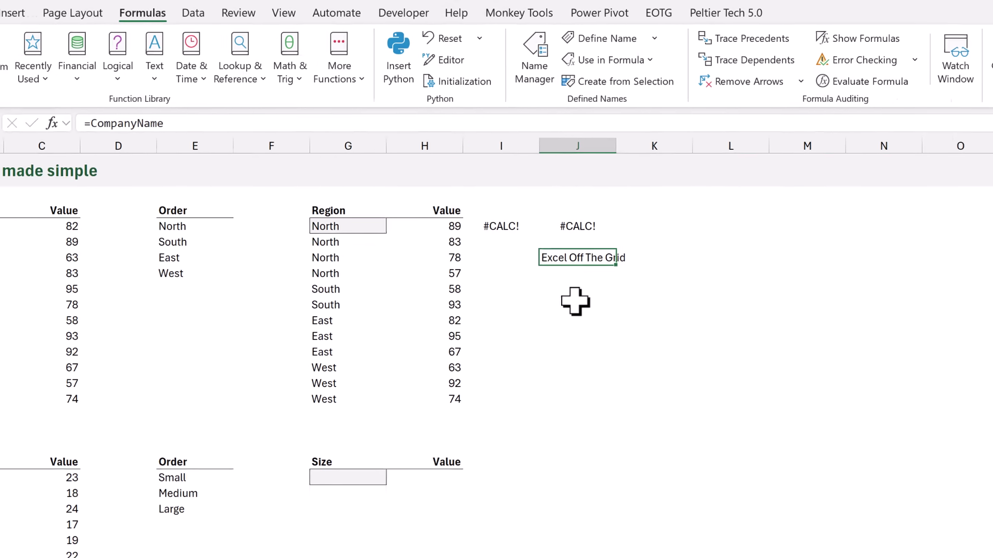
Copy the LAMBDA part of the G4 formula, without its trailing range arguments, and leave the cell unchanged.
{"action": "double_click", "coordinate": [288, 226]}
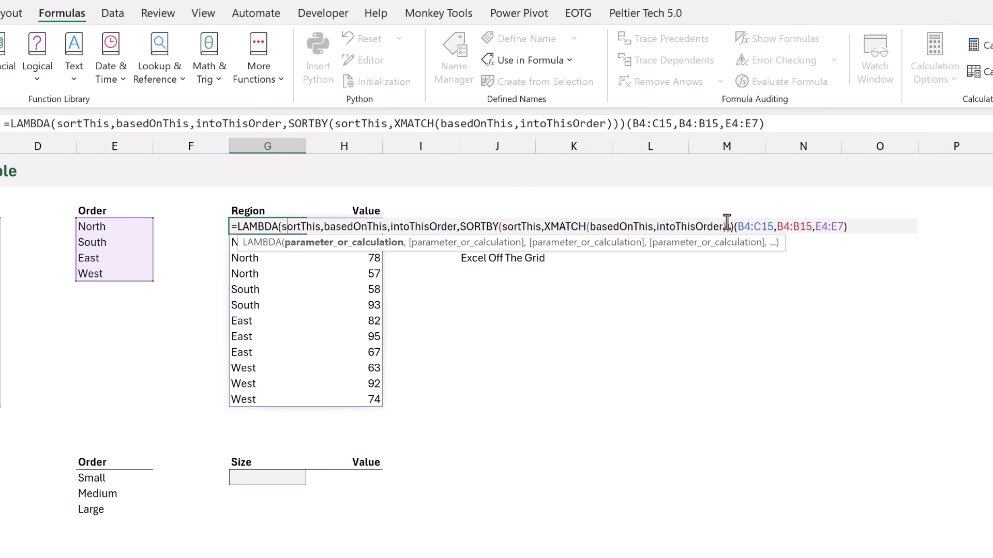
{"action": "left_click_drag", "start_coordinate": [733, 228], "coordinate": [211, 226]}
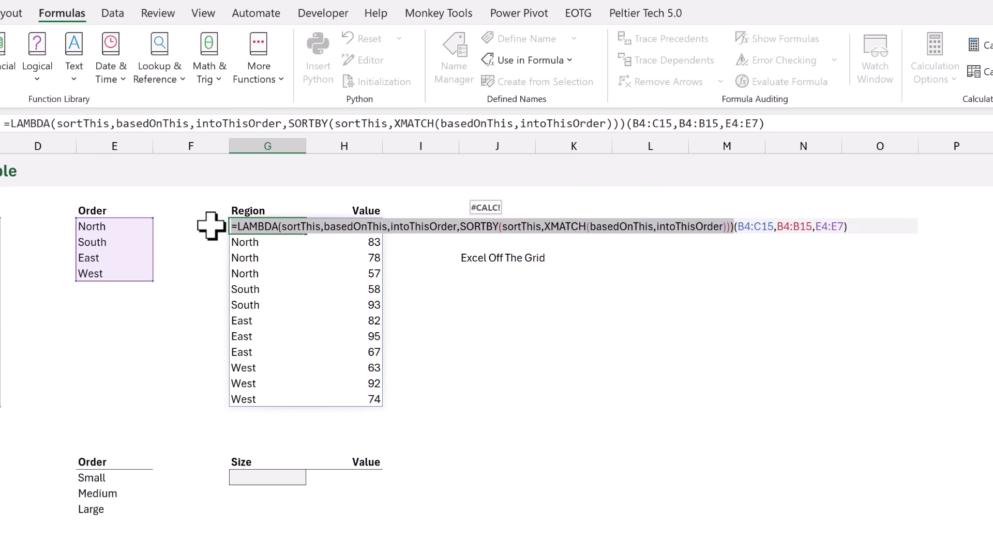
{"action": "key", "text": "ctrl+c"}
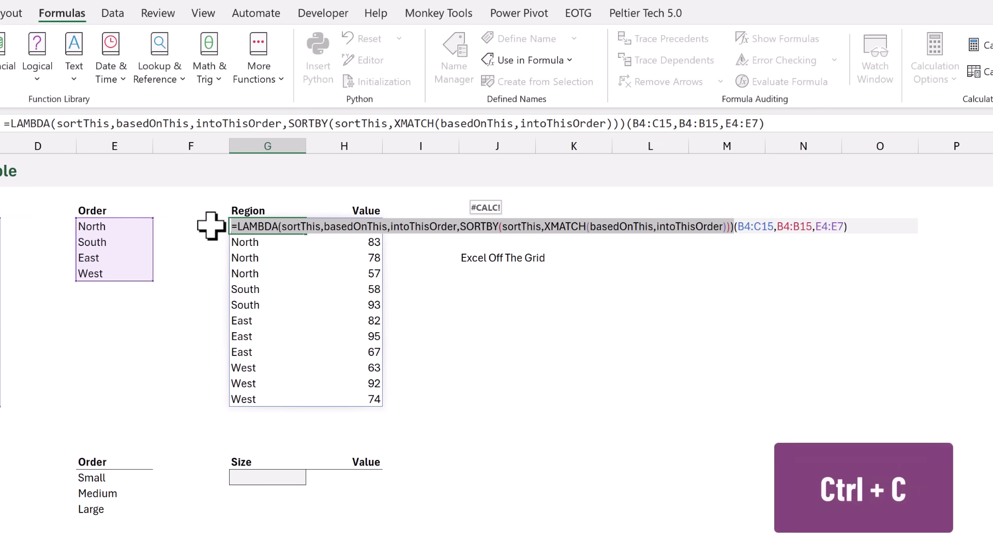
{"action": "key", "text": "Escape"}
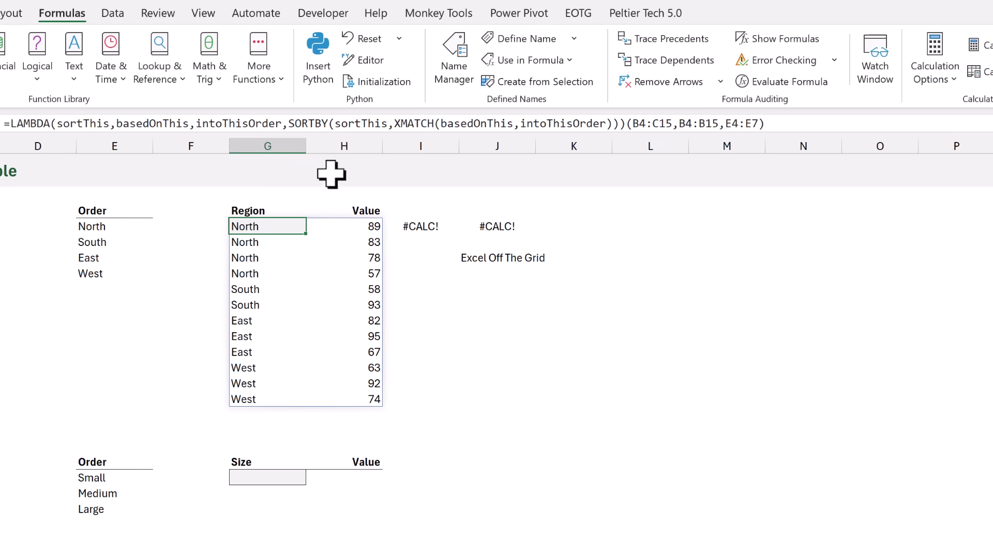
Define a workbook-scoped name CUSTOMSORT that refers to the copied LAMBDA formula.
{"action": "left_click", "coordinate": [505, 44]}
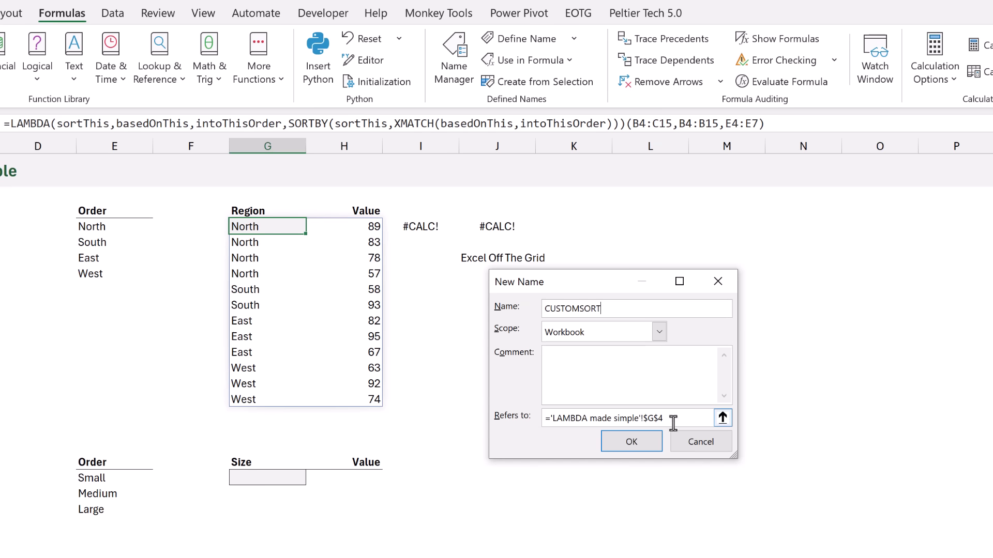
{"action": "left_click_drag", "start_coordinate": [663, 418], "coordinate": [550, 418]}
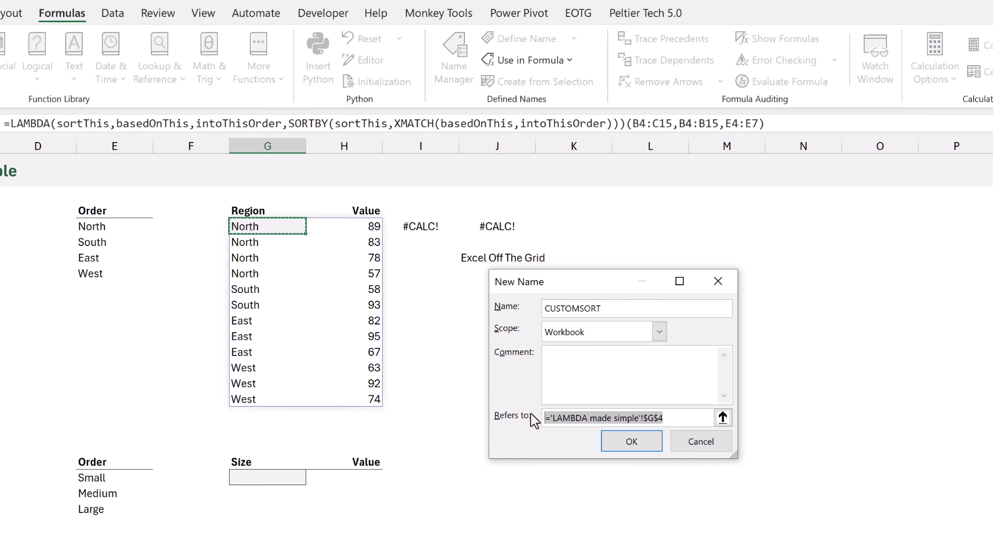
{"action": "key", "text": "BackSpace"}
{"action": "key", "text": "ctrl+v"}
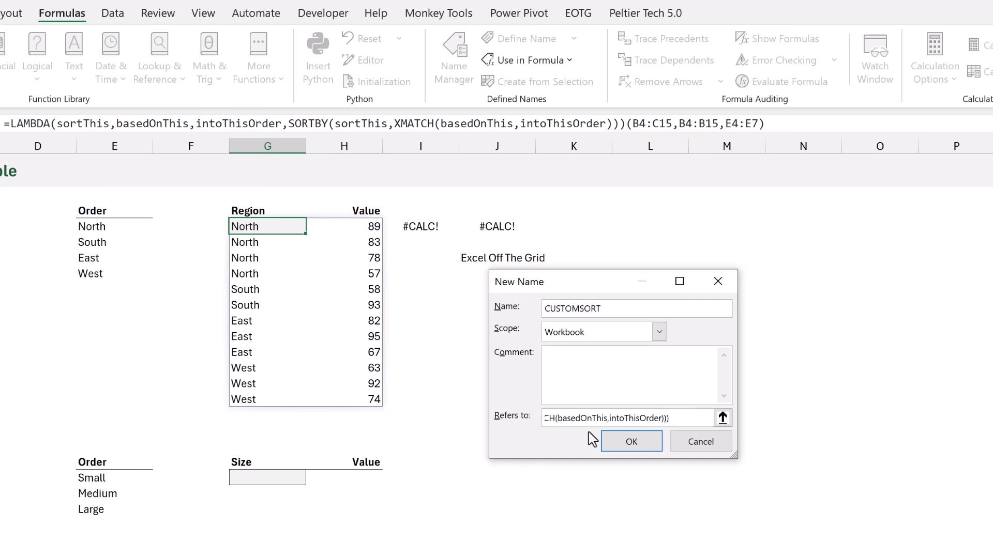
{"action": "left_click", "coordinate": [618, 443]}
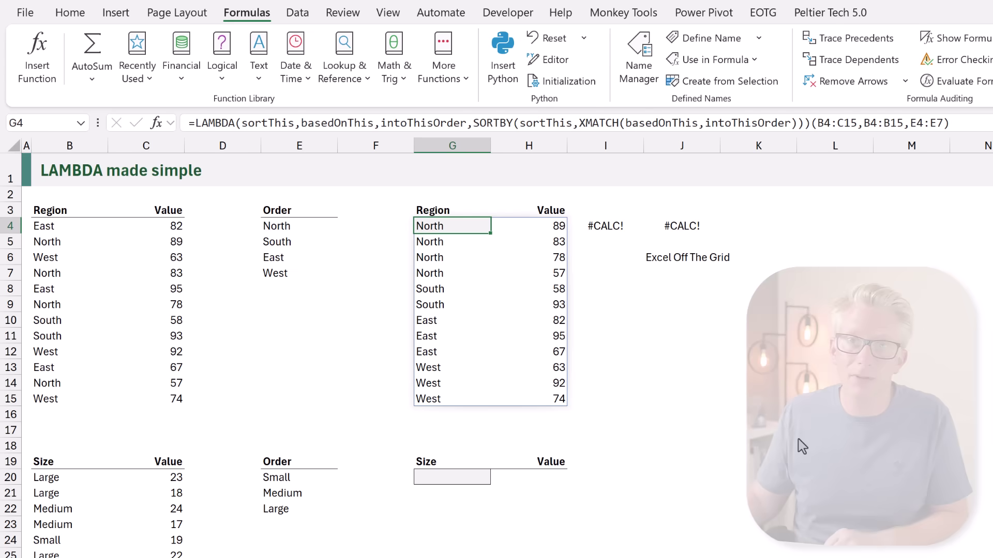
Replace the LAMBDA definition in G4 with the custom function name, giving =CUSTOMSORT(B4:C15,B4:B15,E4:E7).
{"action": "key", "text": "F2"}
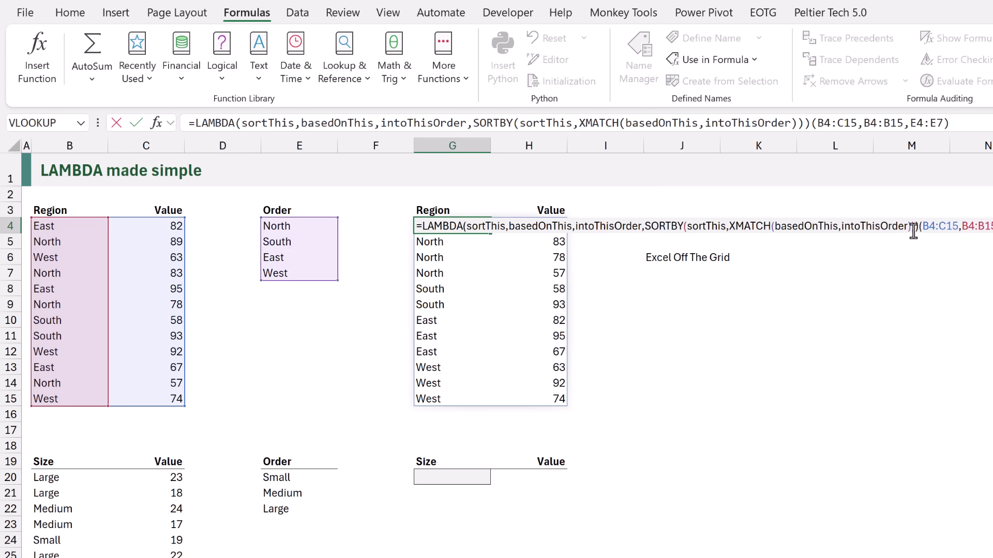
{"action": "left_click_drag", "start_coordinate": [916, 229], "coordinate": [436, 231]}
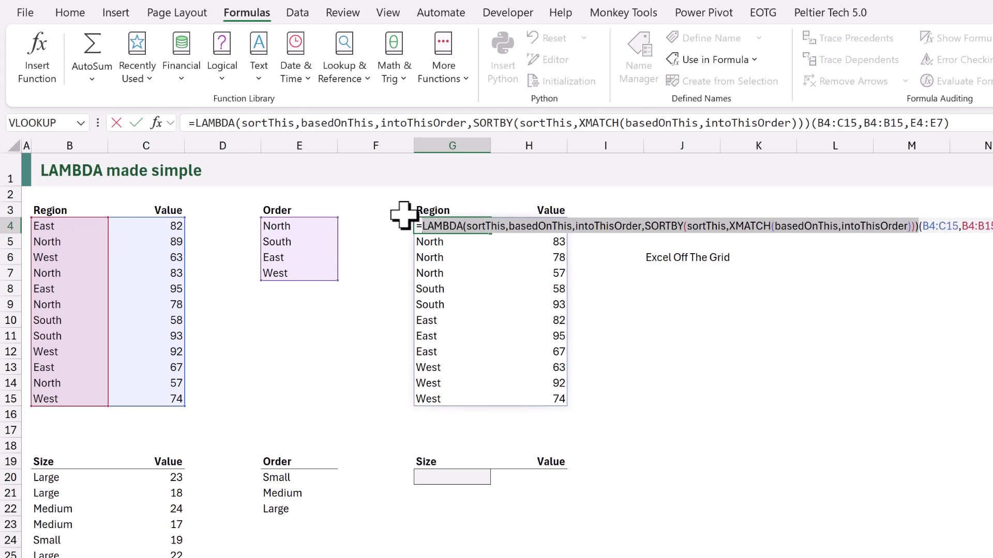
{"action": "key", "text": "Delete"}
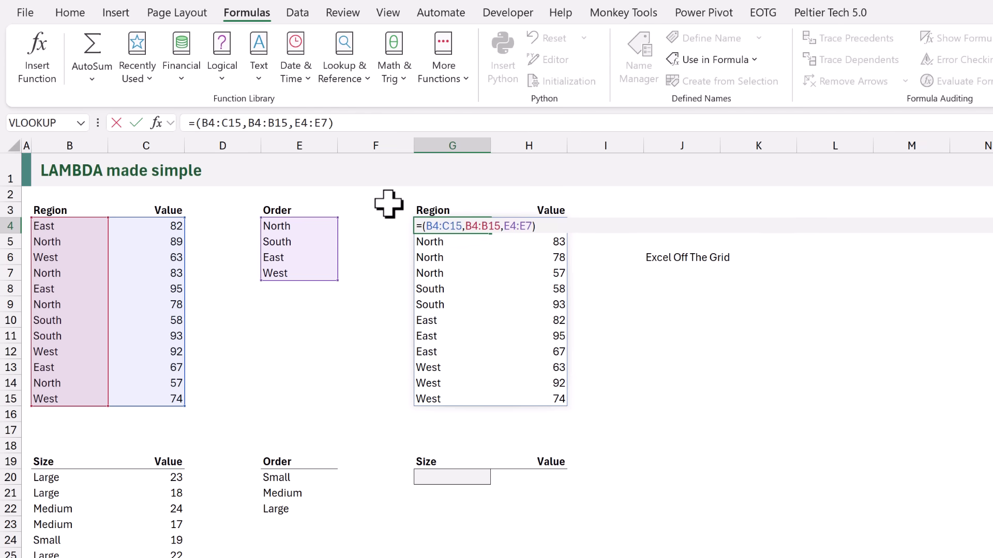
{"action": "type", "text": "CUSTOMSO"}
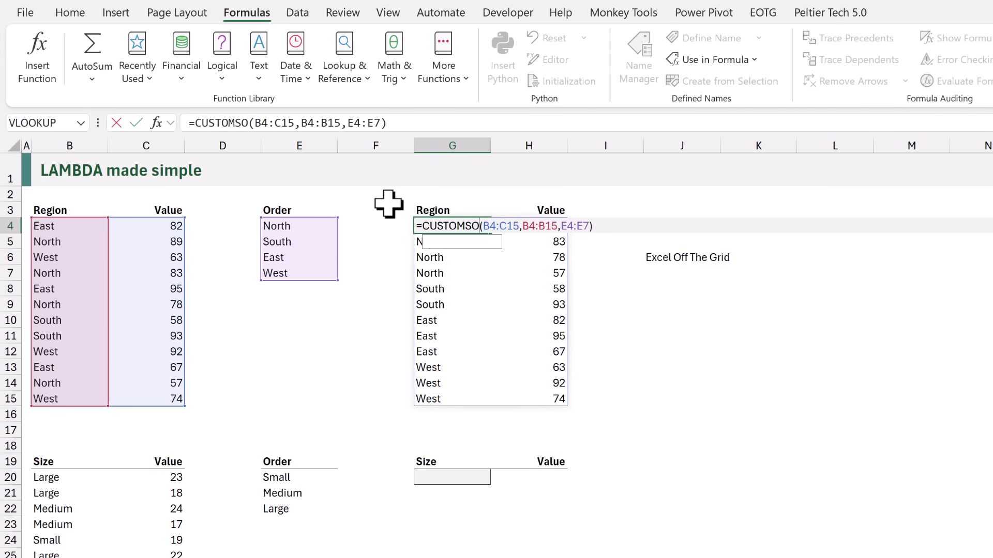
{"action": "type", "text": "RT"}
{"action": "key", "text": "Return"}
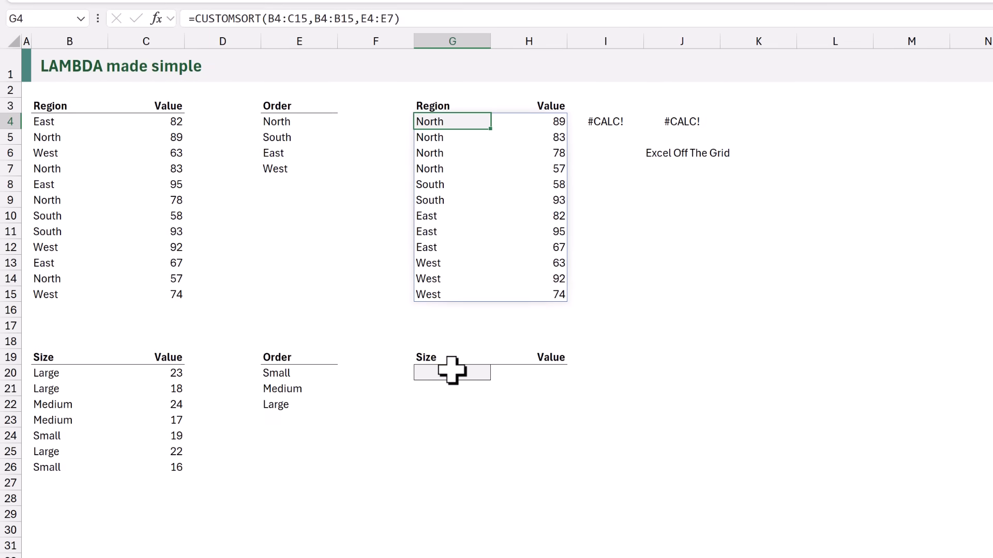
Enter =CUSTOMSORT(B20:C26,B20:B26,E20:E22) in G20 to sort the Size table into its custom order.
{"action": "left_click", "coordinate": [451, 372]}
{"action": "type", "text": "=C"}
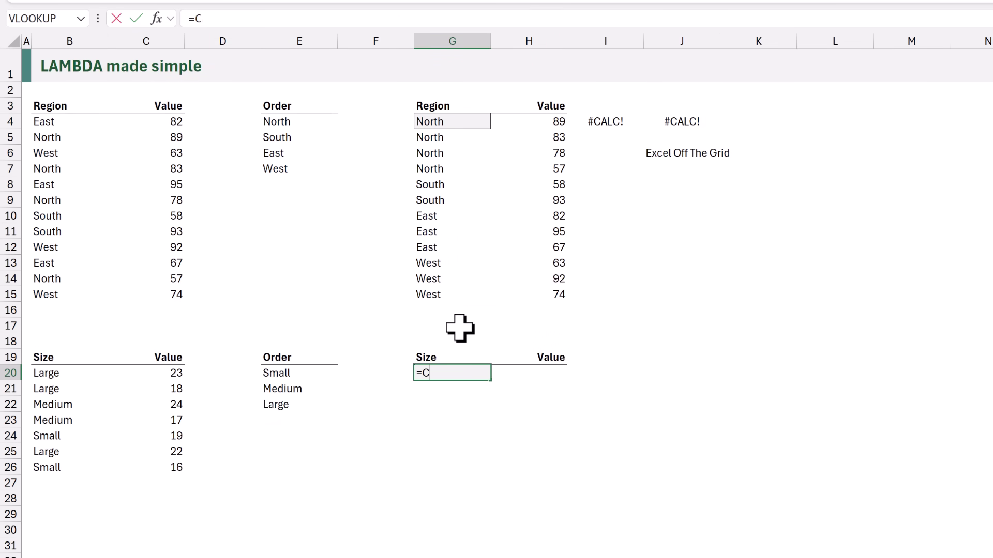
{"action": "type", "text": "USTOMSORT("}
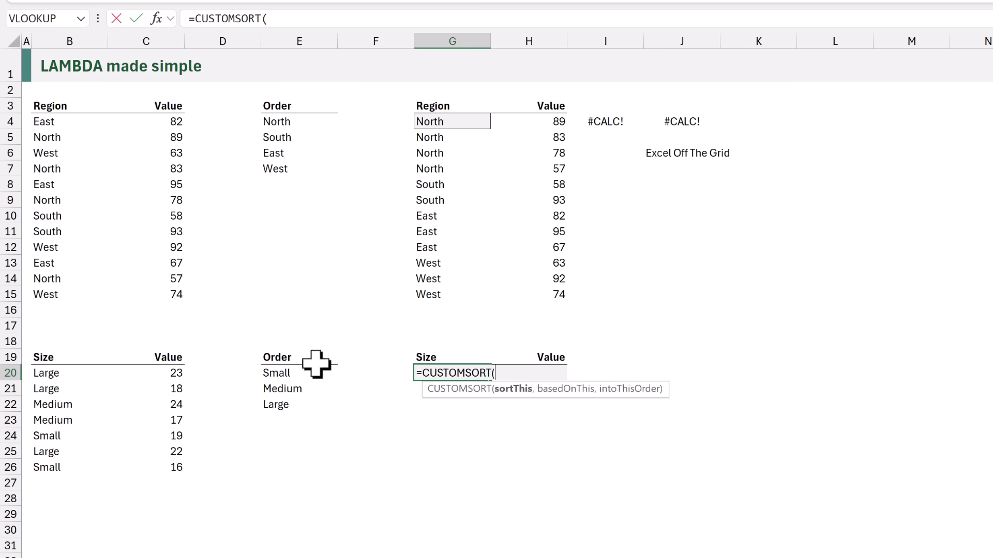
{"action": "left_click", "coordinate": [56, 372]}
{"action": "left_click_drag", "start_coordinate": [88, 388], "coordinate": [157, 461]}
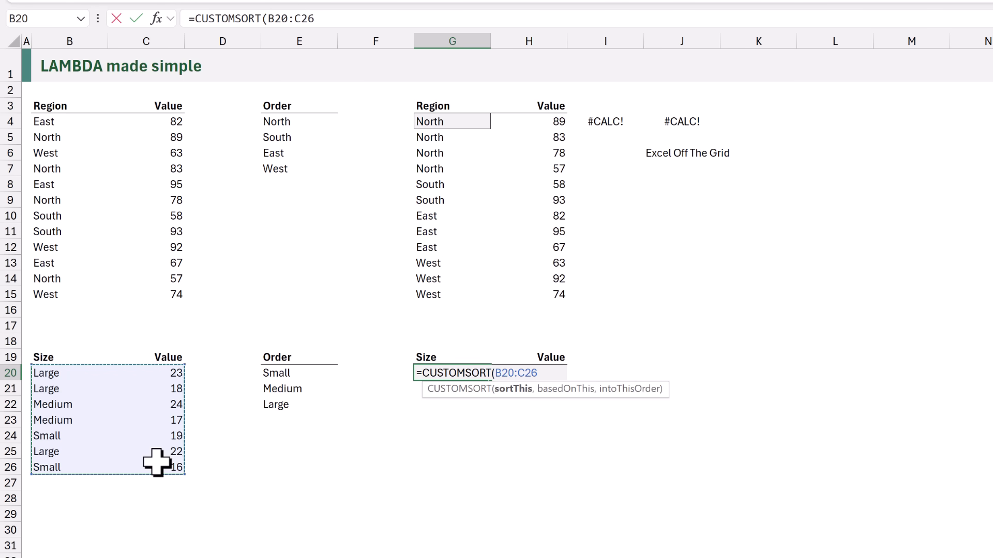
{"action": "type", "text": ","}
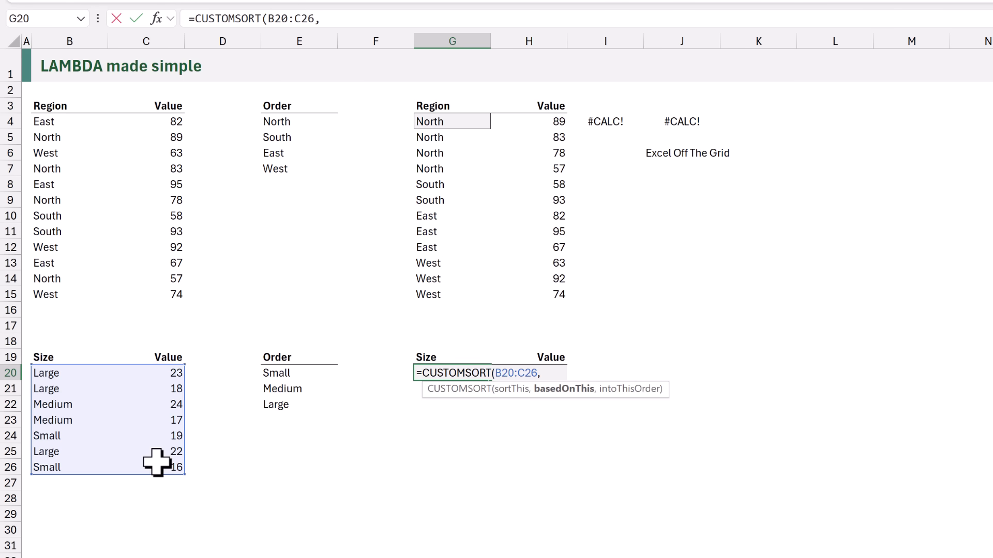
{"action": "left_click", "coordinate": [59, 376]}
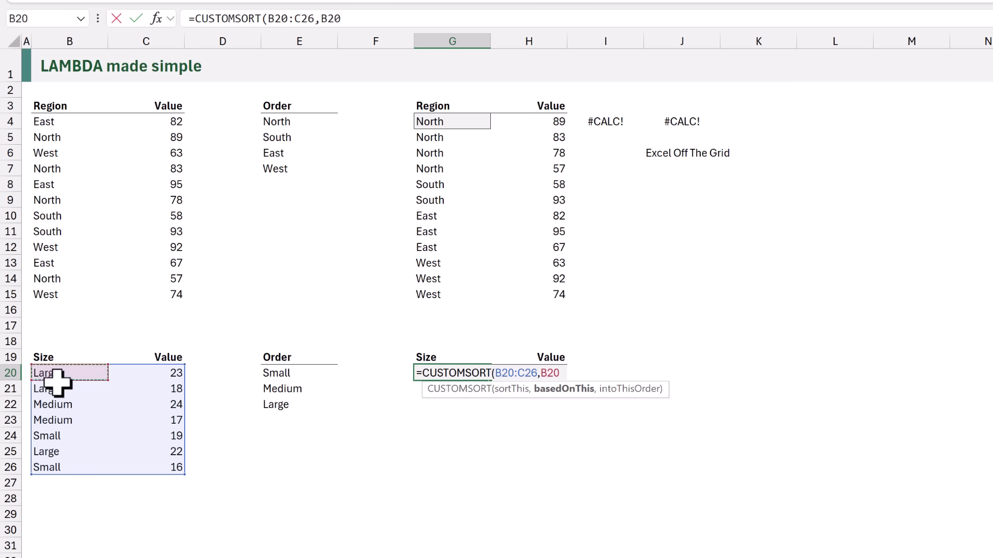
{"action": "left_click_drag", "start_coordinate": [57, 382], "coordinate": [53, 464]}
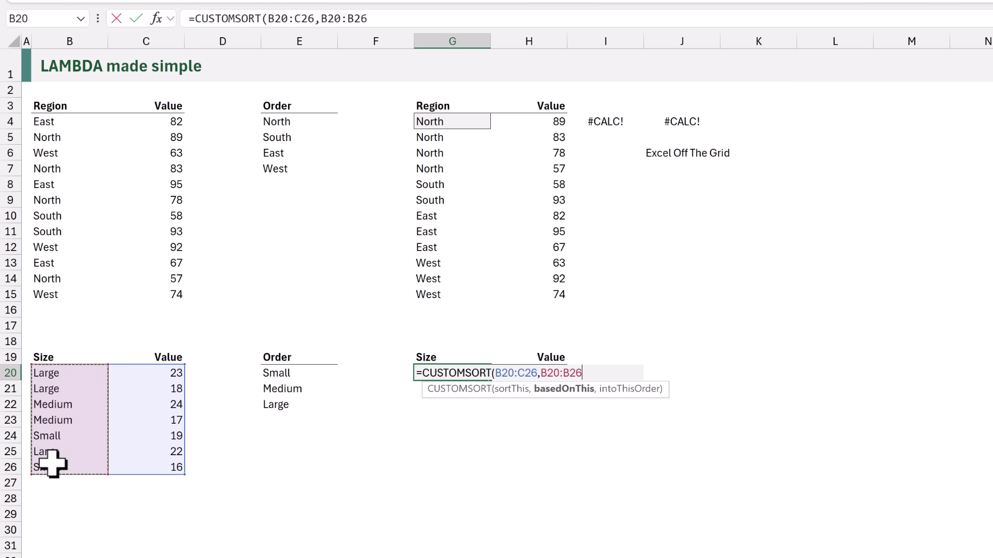
{"action": "type", "text": ","}
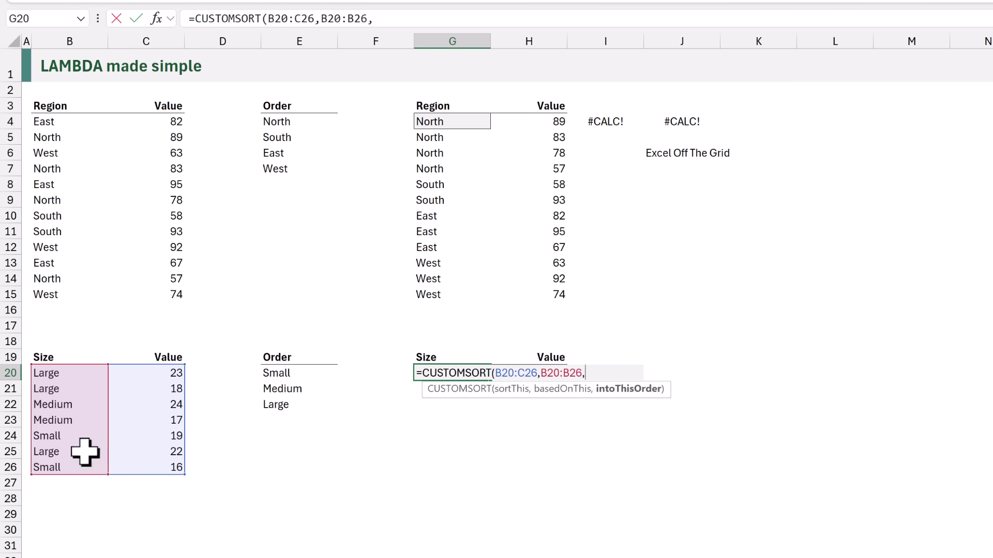
{"action": "left_click", "coordinate": [267, 378]}
{"action": "left_click_drag", "start_coordinate": [268, 383], "coordinate": [268, 402]}
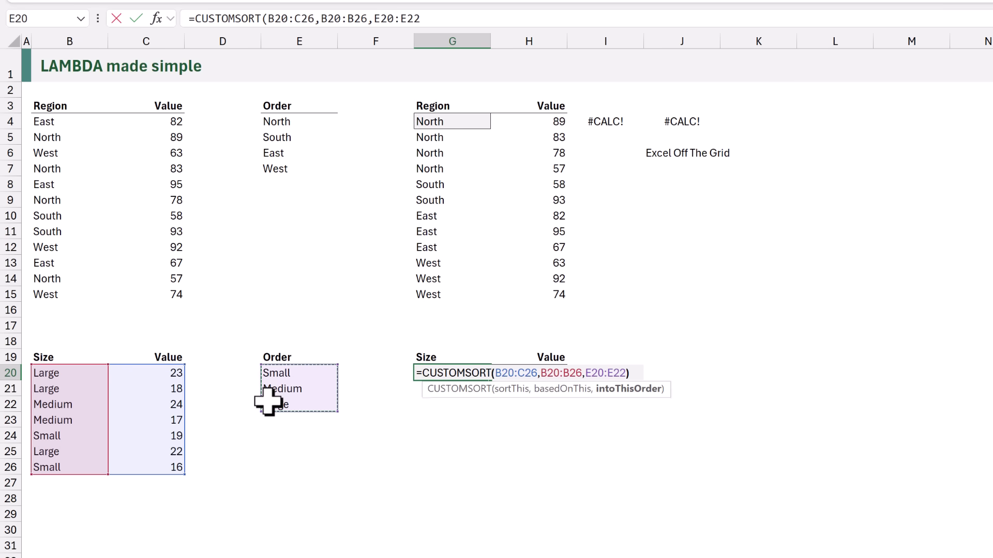
{"action": "type", "text": ")"}
{"action": "key", "text": "ctrl+Return"}
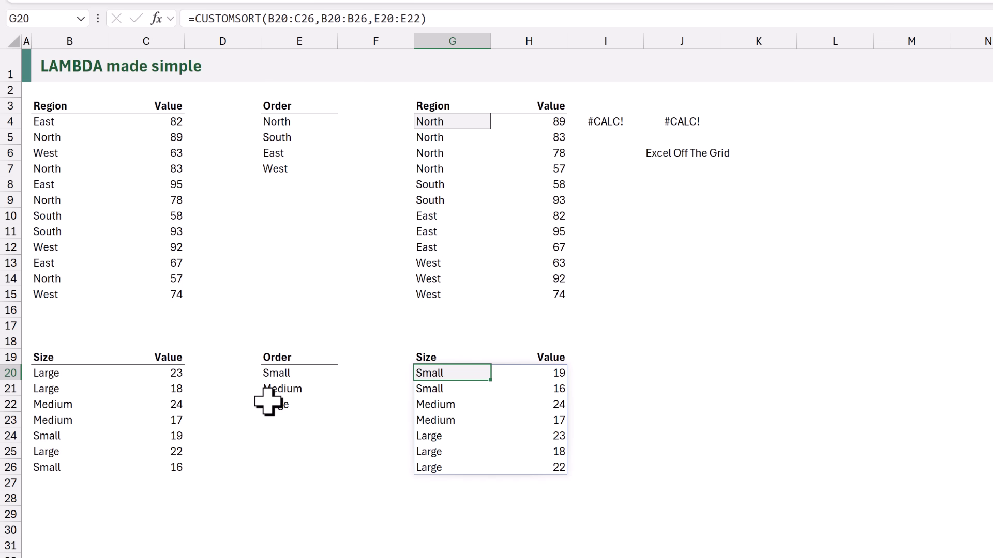
Copy G20 into B3 of the other workbook to carry the CUSTOMSORT function over, and clear the pasted formula from B3.
{"action": "key", "text": "ctrl+c"}
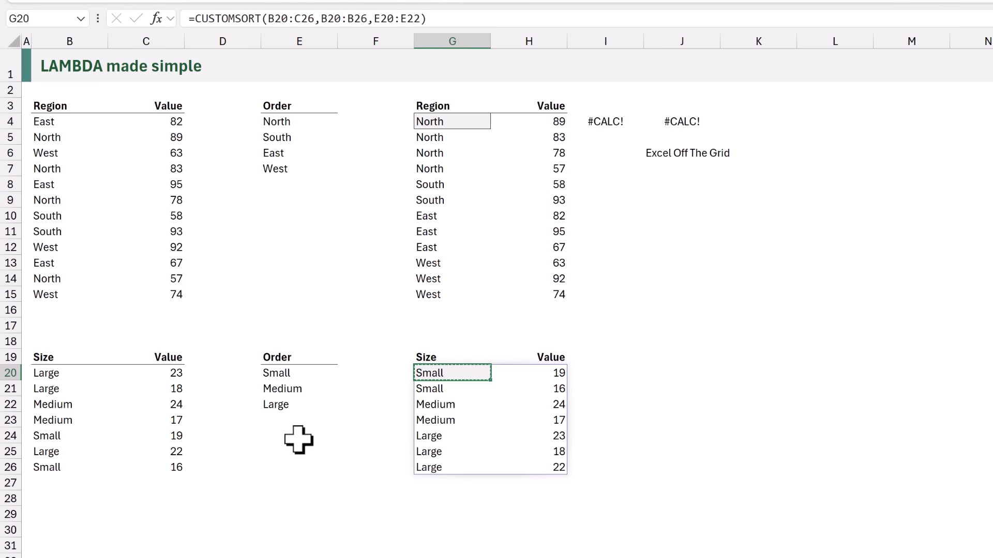
{"action": "key", "text": "ctrl+Tab"}
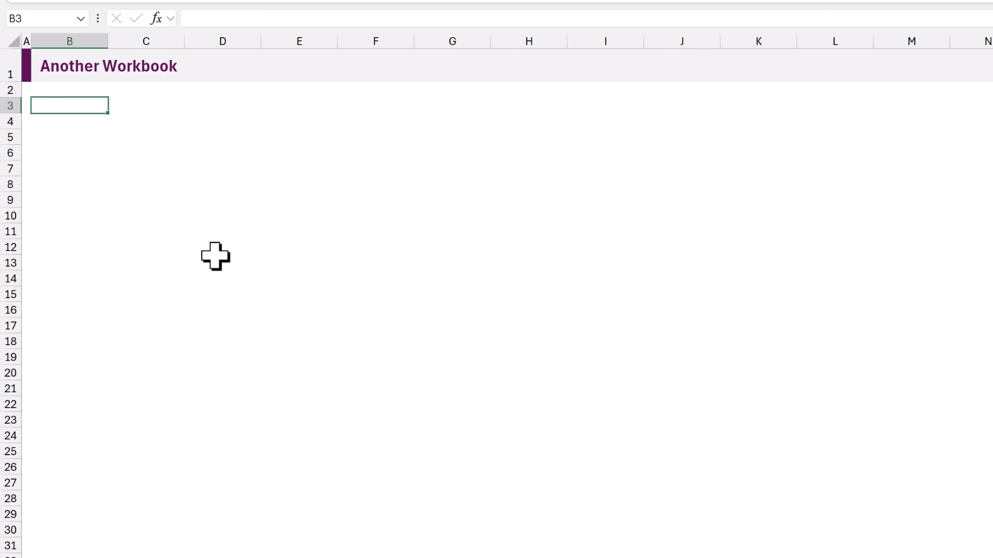
{"action": "key", "text": "ctrl+v"}
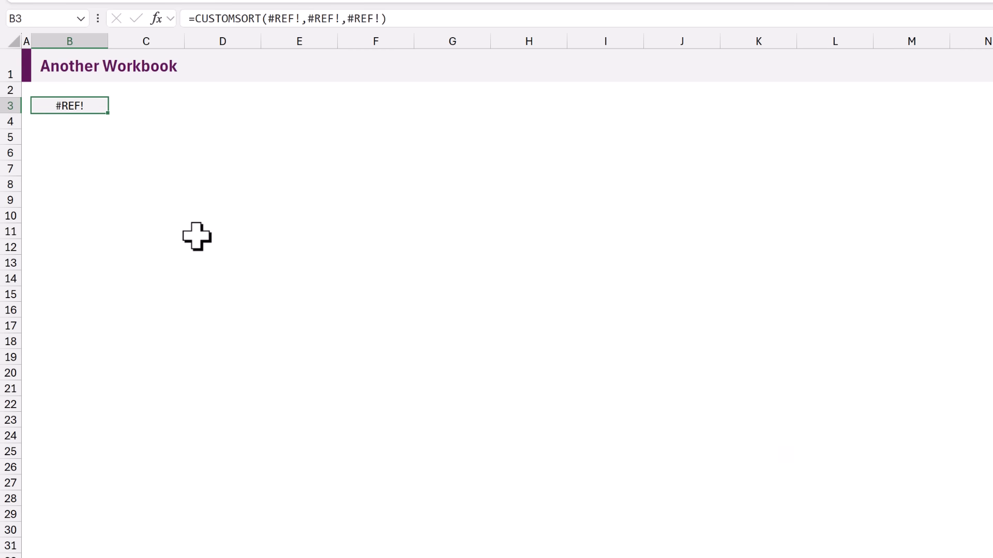
{"action": "key", "text": "Delete"}
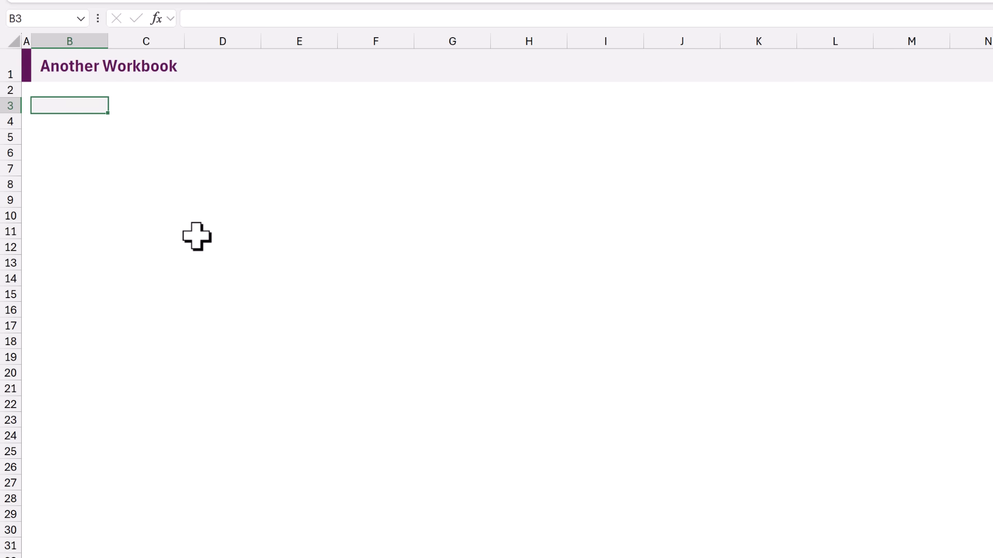
Begin a =CUSTOMSORT( formula in B3 to check that the function is available in this workbook.
{"action": "type", "text": "=CUSTOMSORT"}
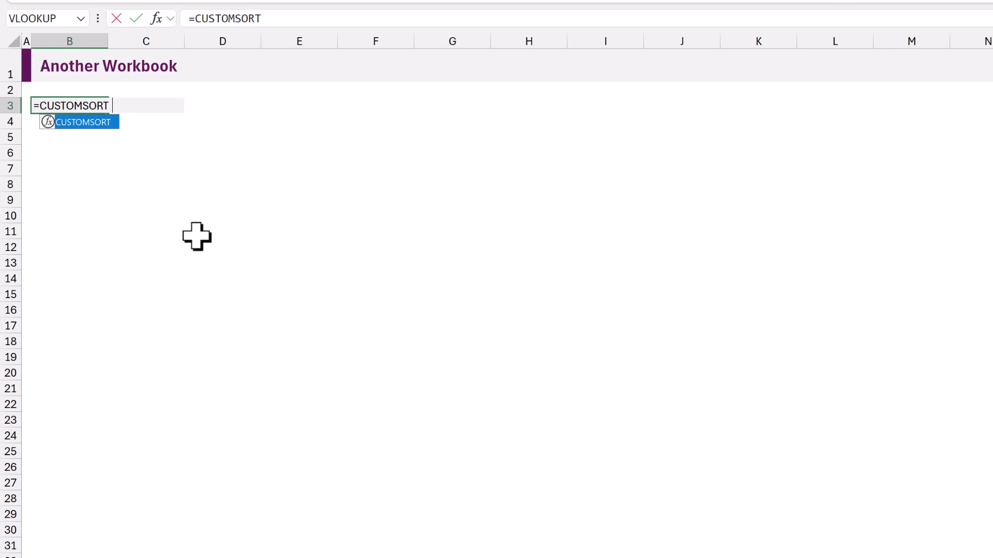
{"action": "type", "text": "("}
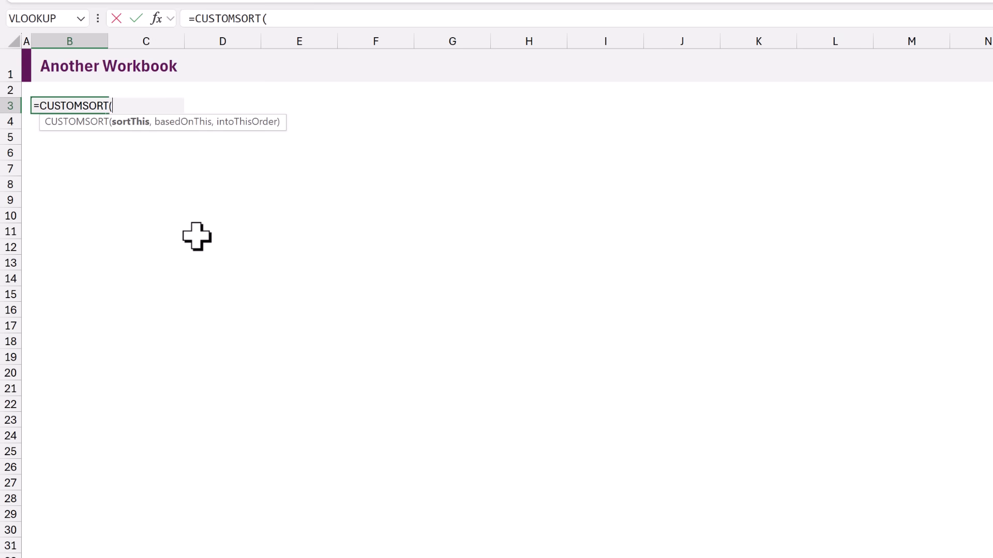